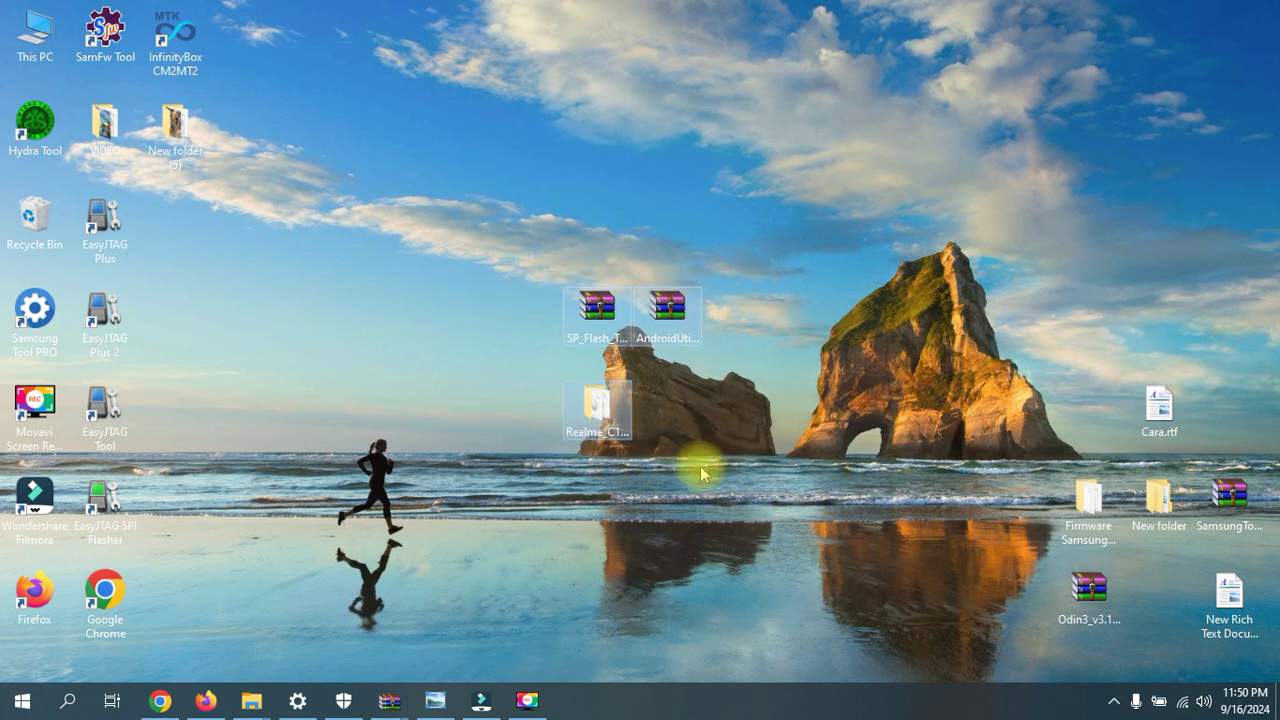
{"action": "left_click_drag", "start_coordinate": [647, 313], "coordinate": [673, 306]}
{"action": "right_click", "coordinate": [750, 220]}
{"action": "left_click", "coordinate": [789, 283]}
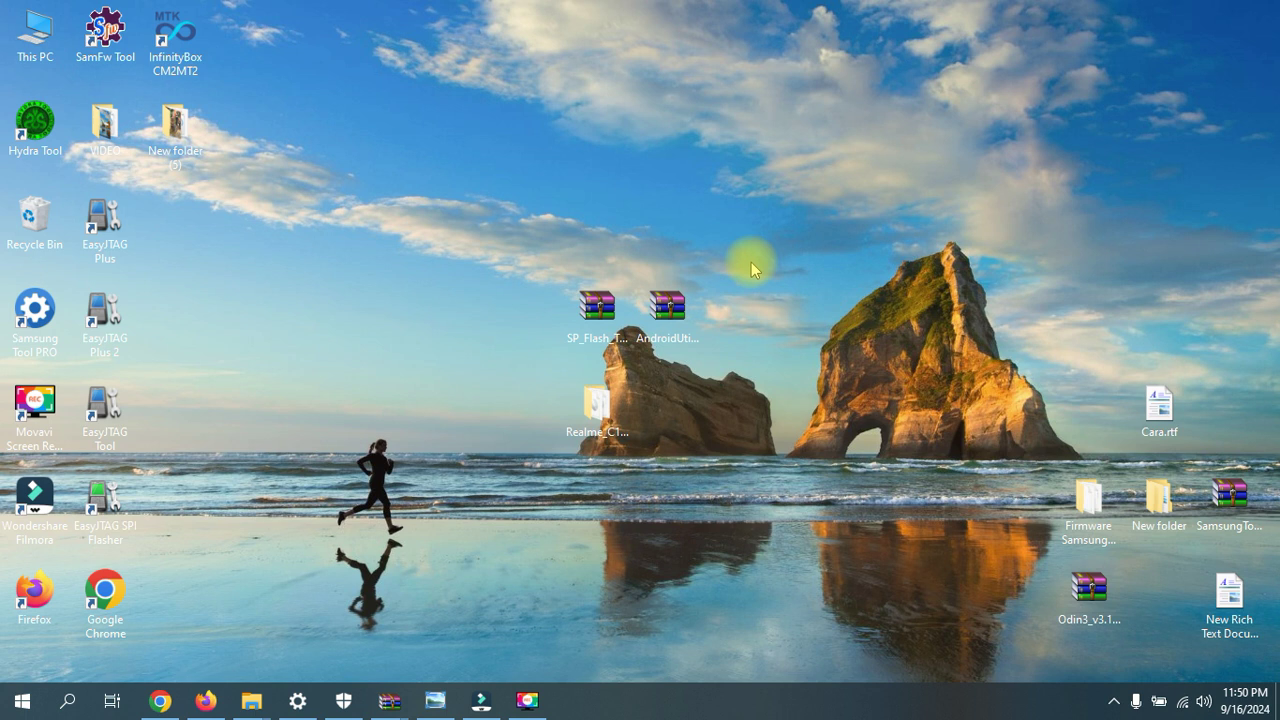
{"action": "left_click_drag", "start_coordinate": [520, 257], "coordinate": [858, 447]}
{"action": "left_click", "coordinate": [598, 405]}
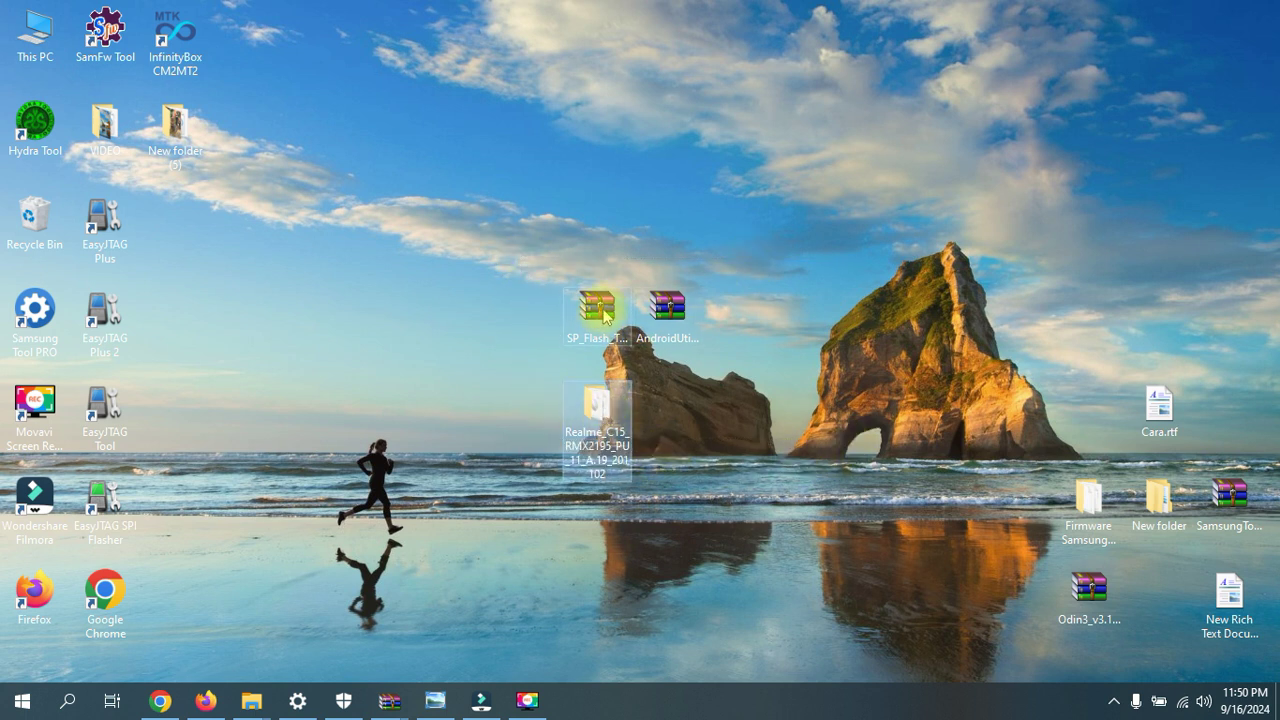
{"action": "left_click", "coordinate": [597, 310]}
{"action": "left_click", "coordinate": [677, 318]}
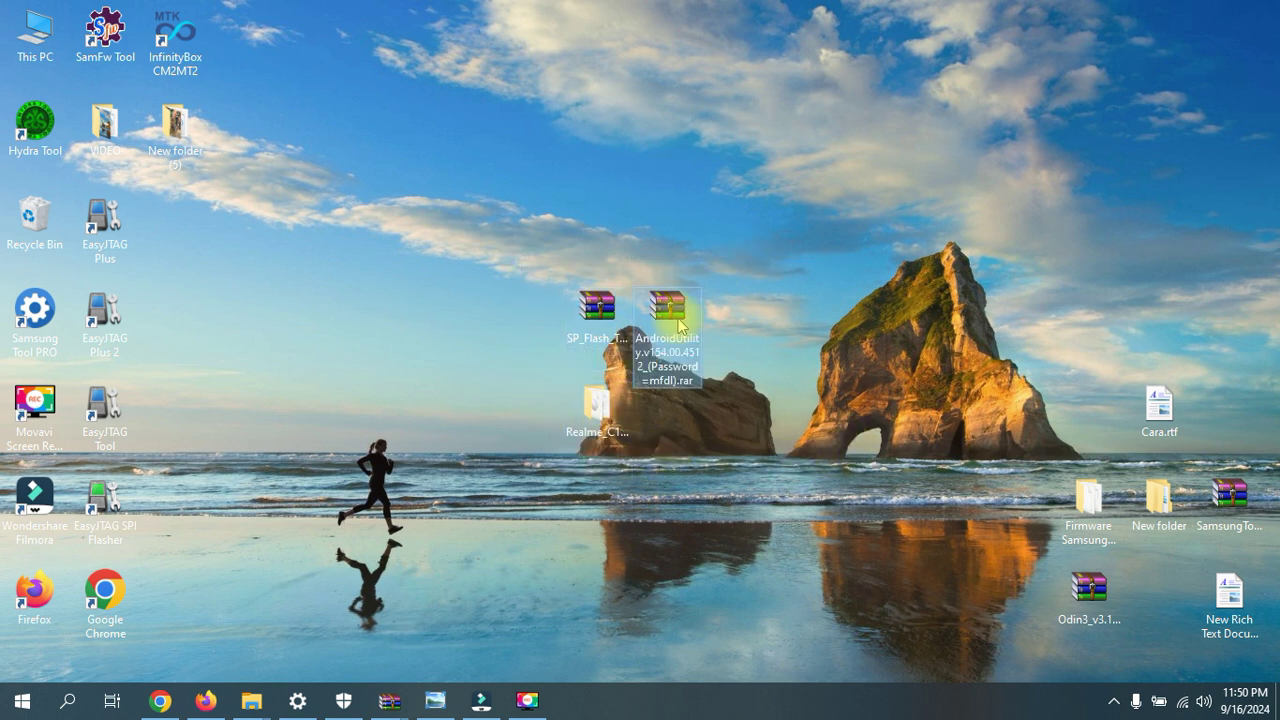
{"action": "right_click", "coordinate": [609, 188]}
{"action": "left_click", "coordinate": [657, 237]}
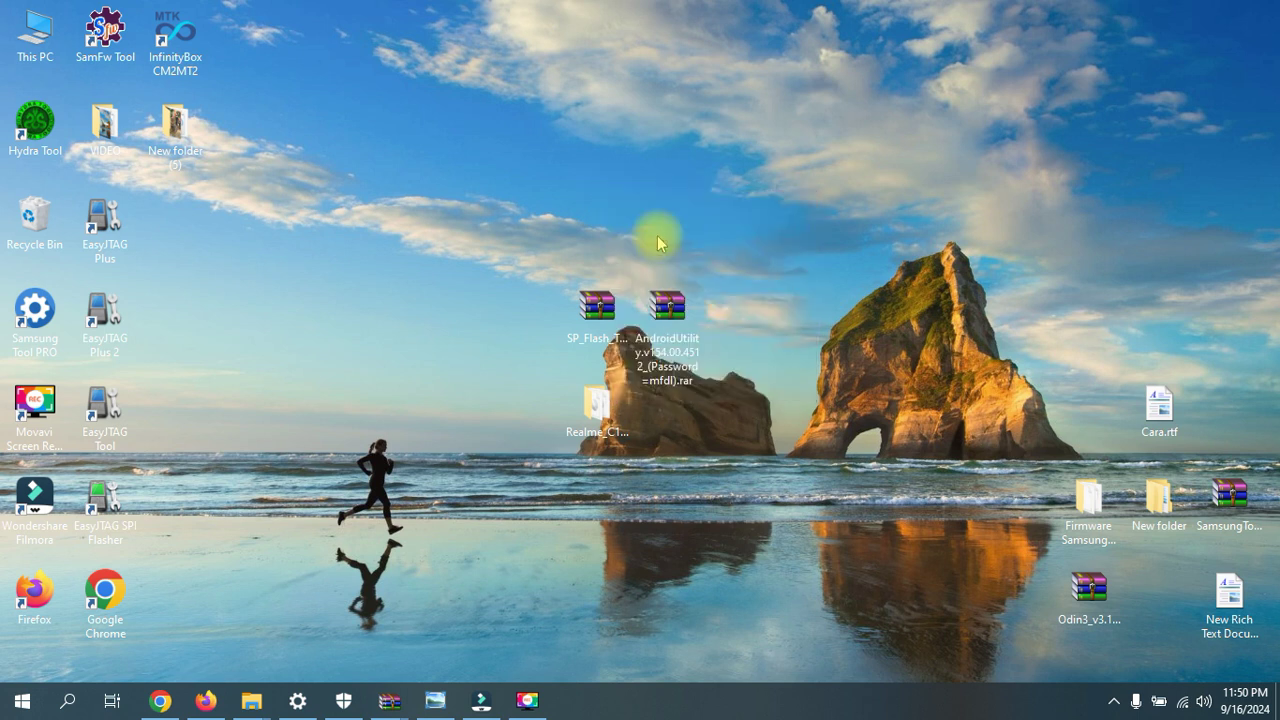
{"action": "right_click", "coordinate": [512, 242]}
{"action": "left_click", "coordinate": [569, 265]}
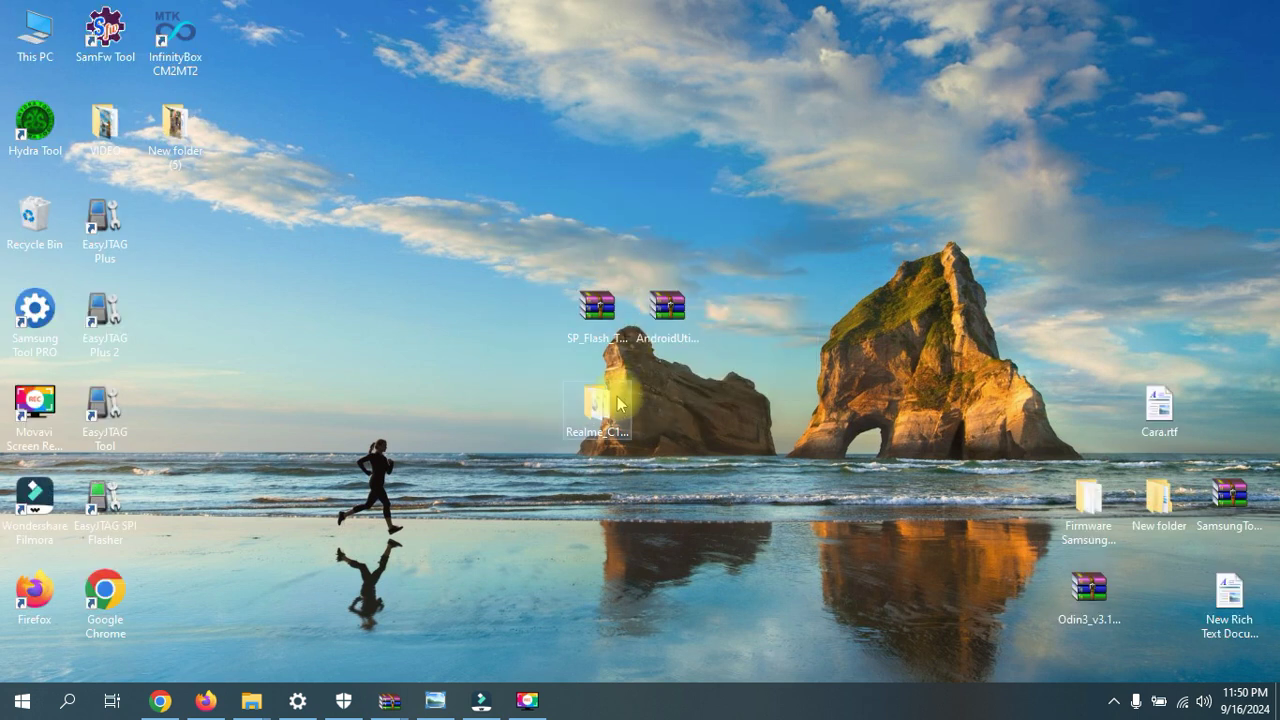
Place the SP_Flash_Tool_v5.1824_Win.rar archive beside the Realme firmware folder, launch flash_tool.exe from it and minimize the flash tool window
{"action": "left_click_drag", "start_coordinate": [597, 305], "coordinate": [537, 402]}
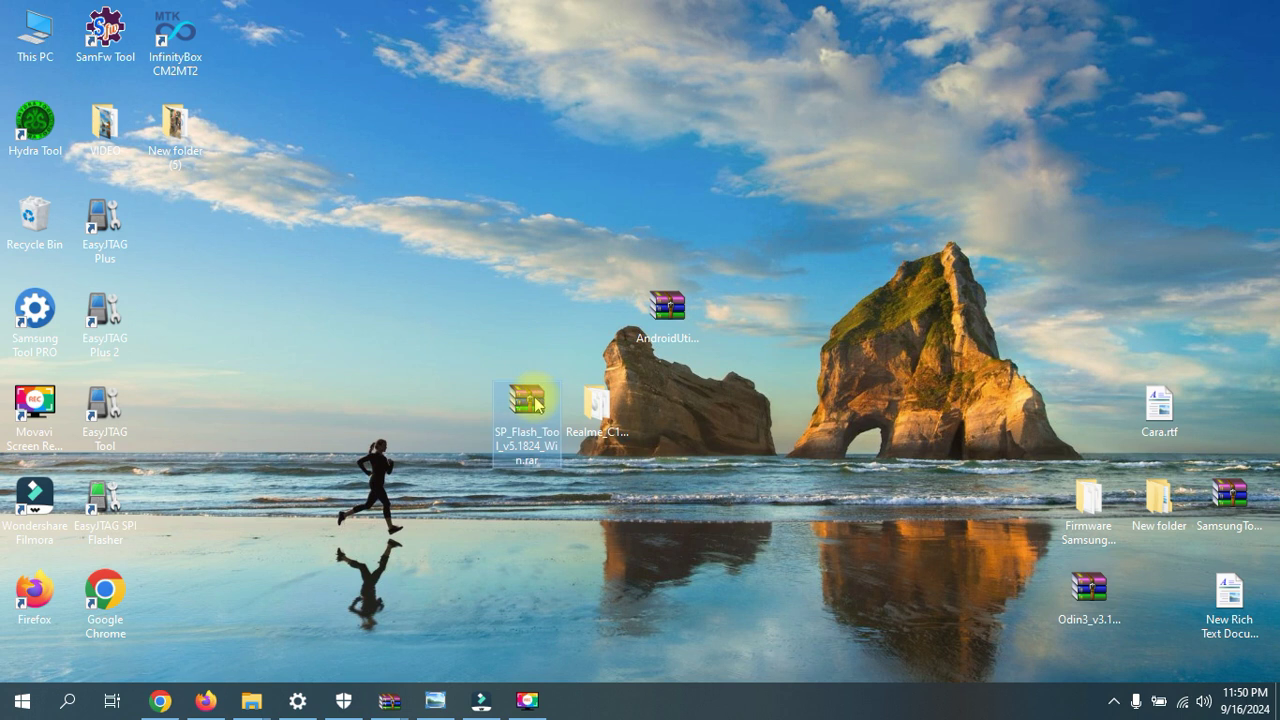
{"action": "double_click", "coordinate": [537, 402]}
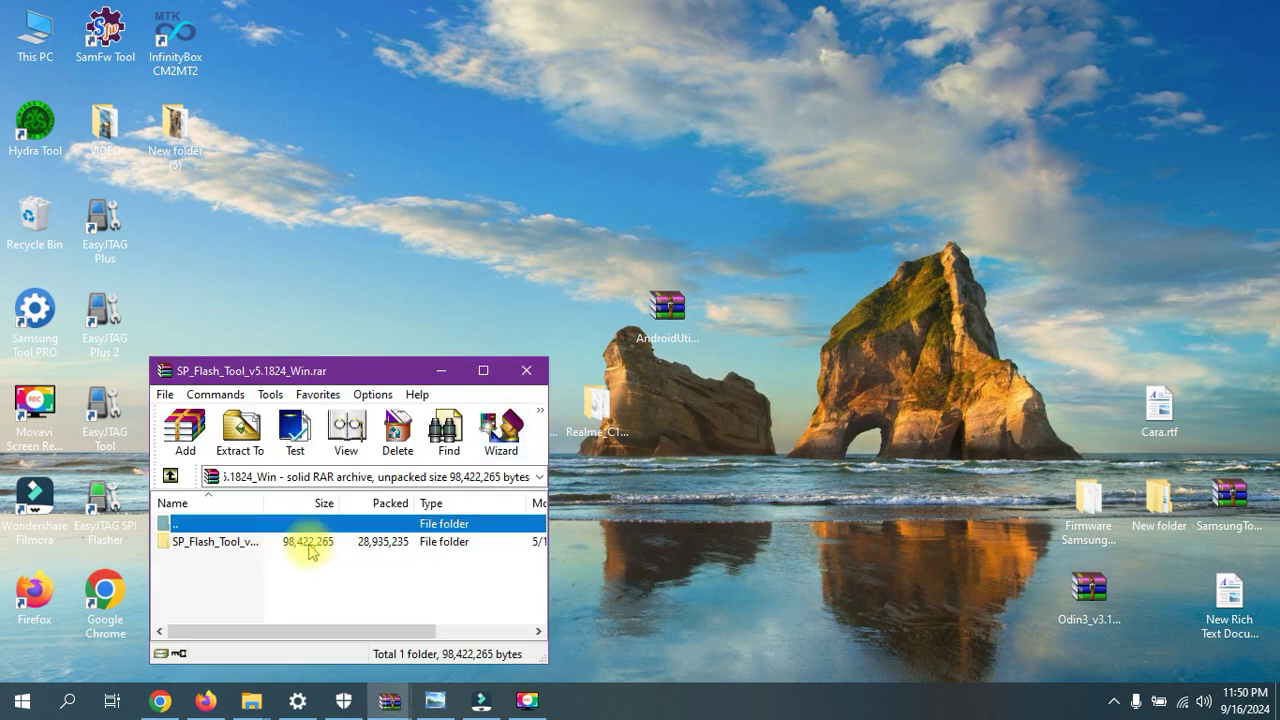
{"action": "double_click", "coordinate": [310, 545]}
{"action": "scroll", "coordinate": [250, 550], "scroll_direction": "down", "scroll_amount": 4}
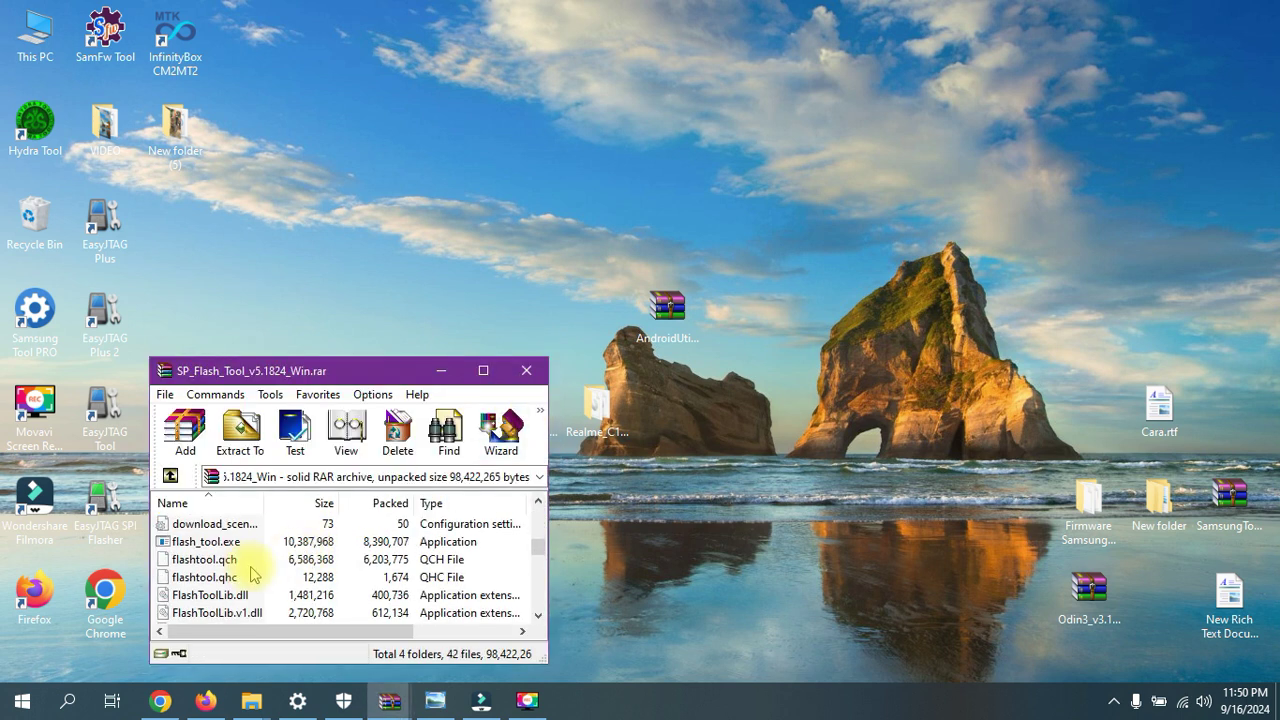
{"action": "double_click", "coordinate": [210, 541]}
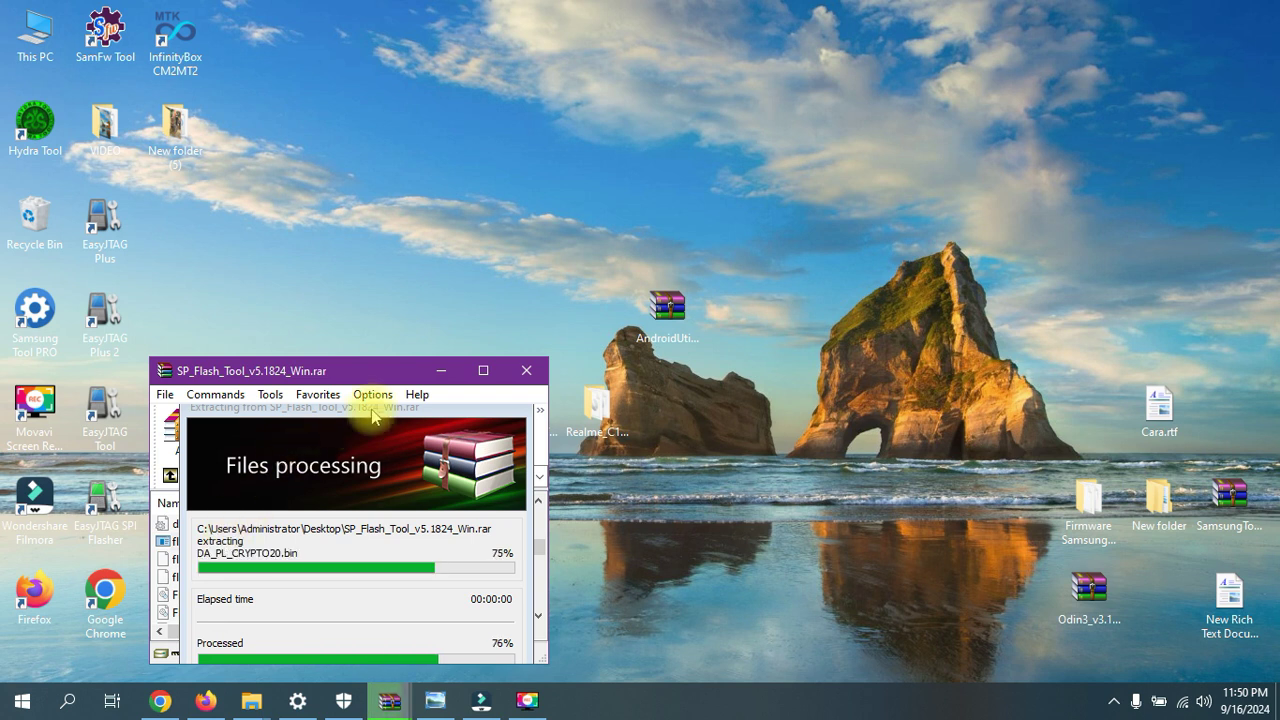
{"action": "left_click", "coordinate": [582, 444]}
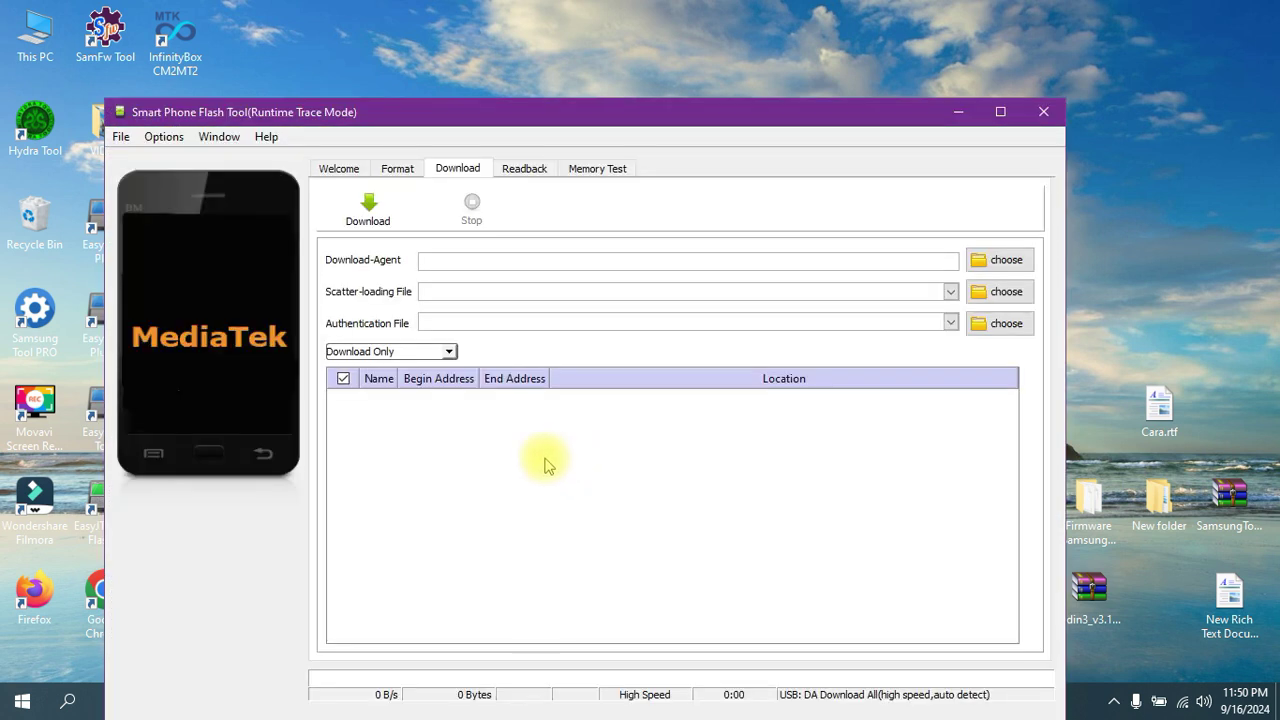
{"action": "left_click_drag", "start_coordinate": [657, 114], "coordinate": [609, 69]}
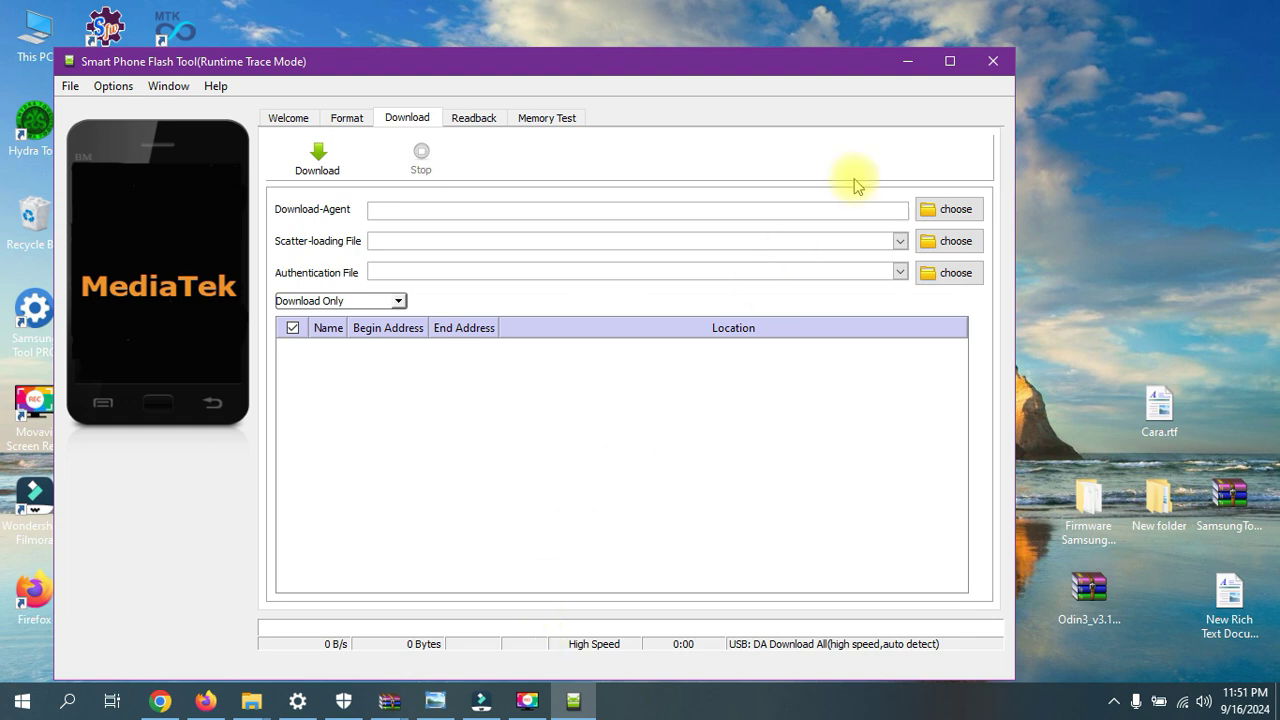
{"action": "left_click", "coordinate": [908, 64]}
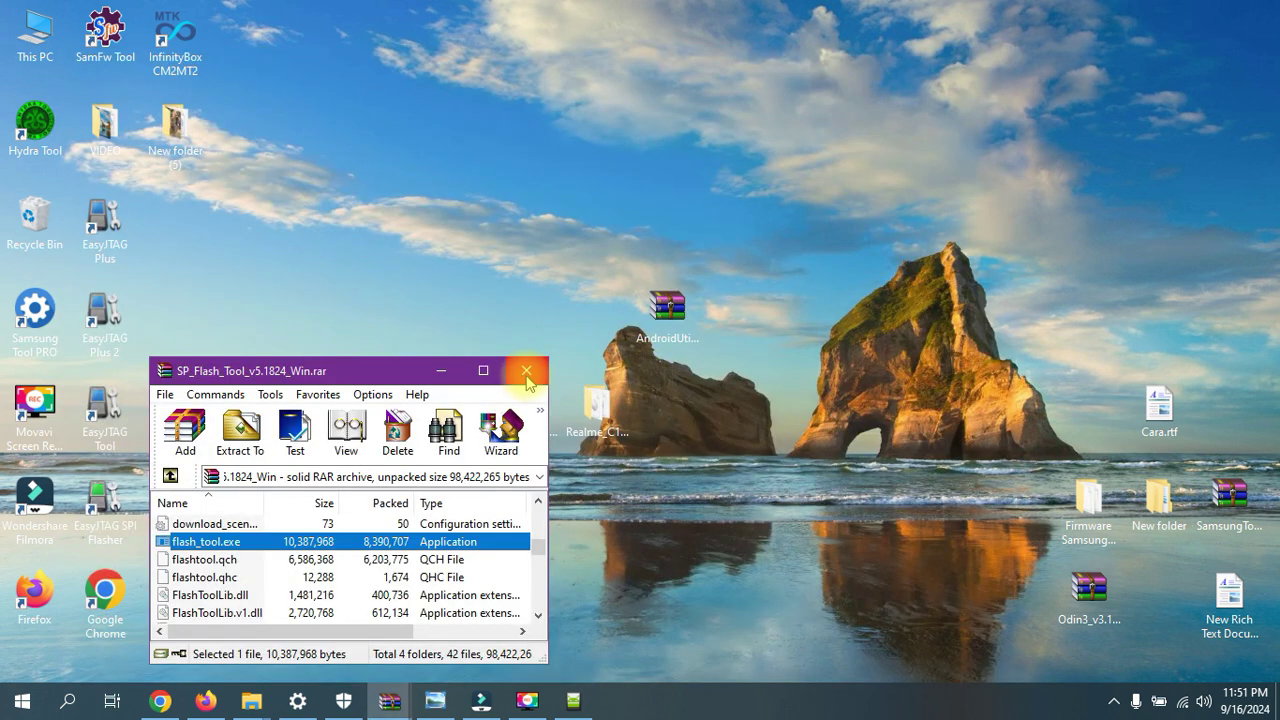
Launch AndroidUtility.exe from the AndroidUtility v154.00.4512 archive on the desktop and minimize the archive window
{"action": "double_click", "coordinate": [668, 326]}
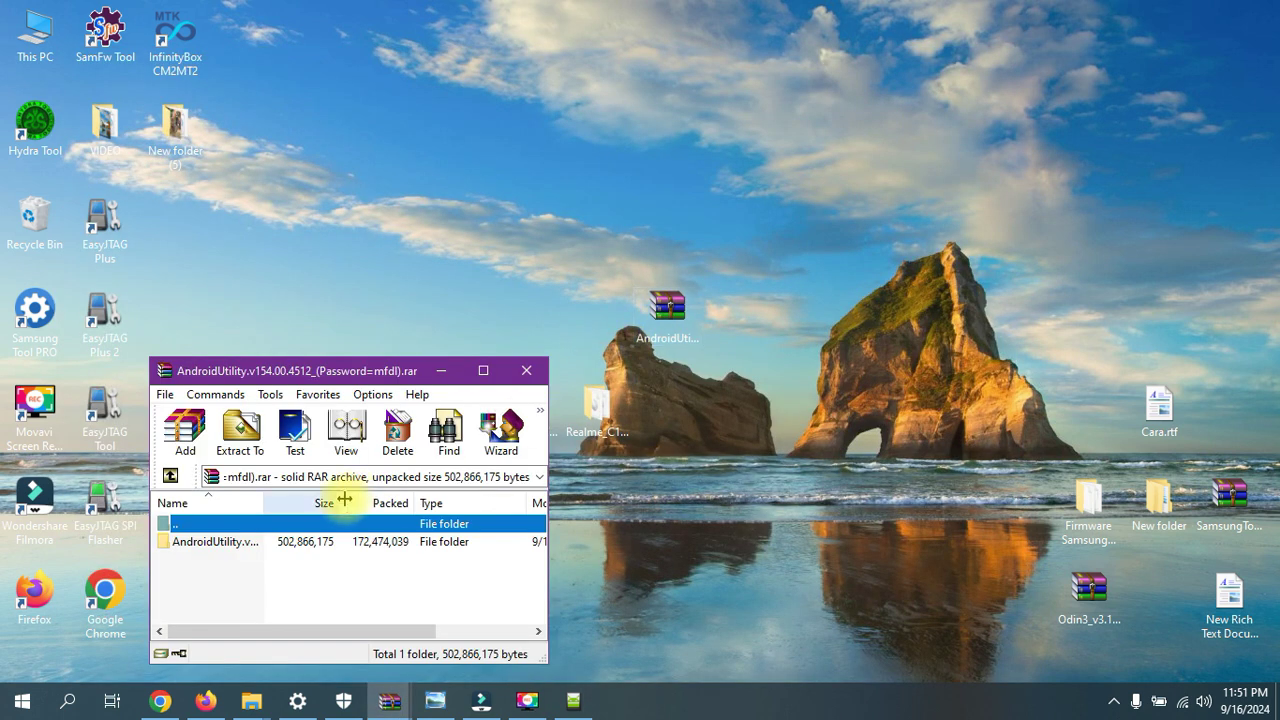
{"action": "double_click", "coordinate": [308, 543]}
{"action": "scroll", "coordinate": [290, 580], "scroll_direction": "down", "scroll_amount": 8}
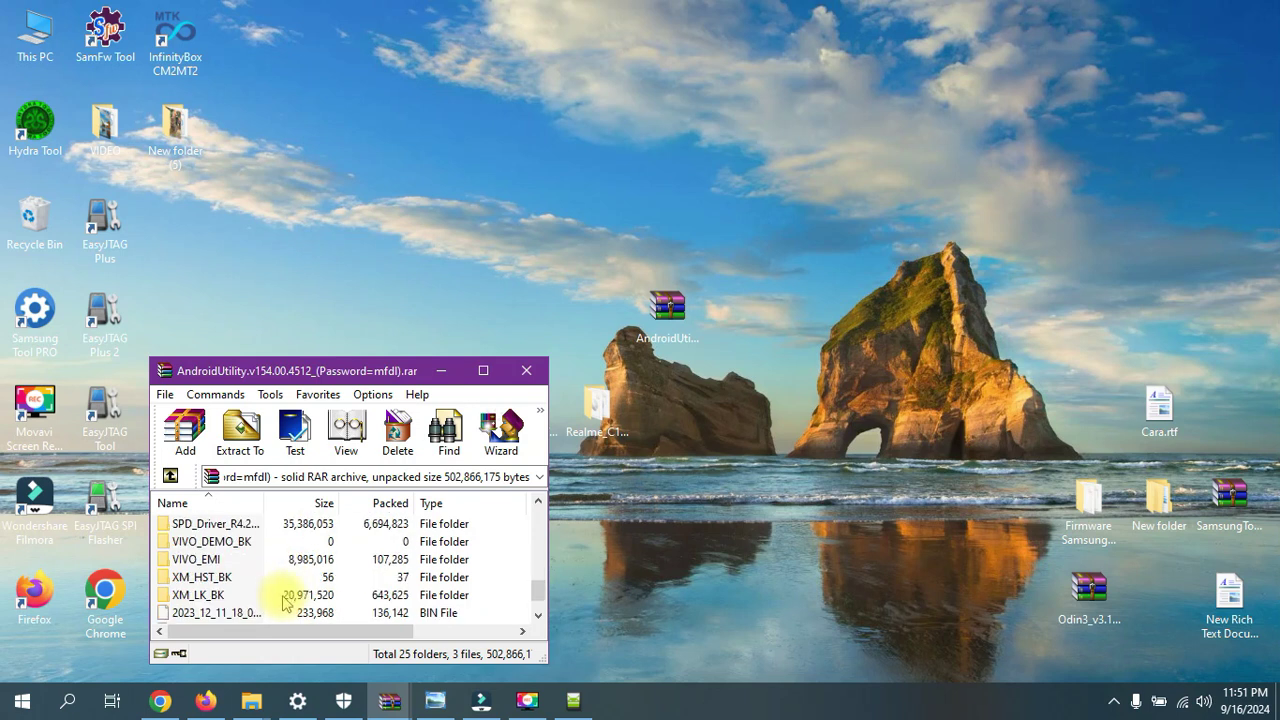
{"action": "double_click", "coordinate": [285, 613]}
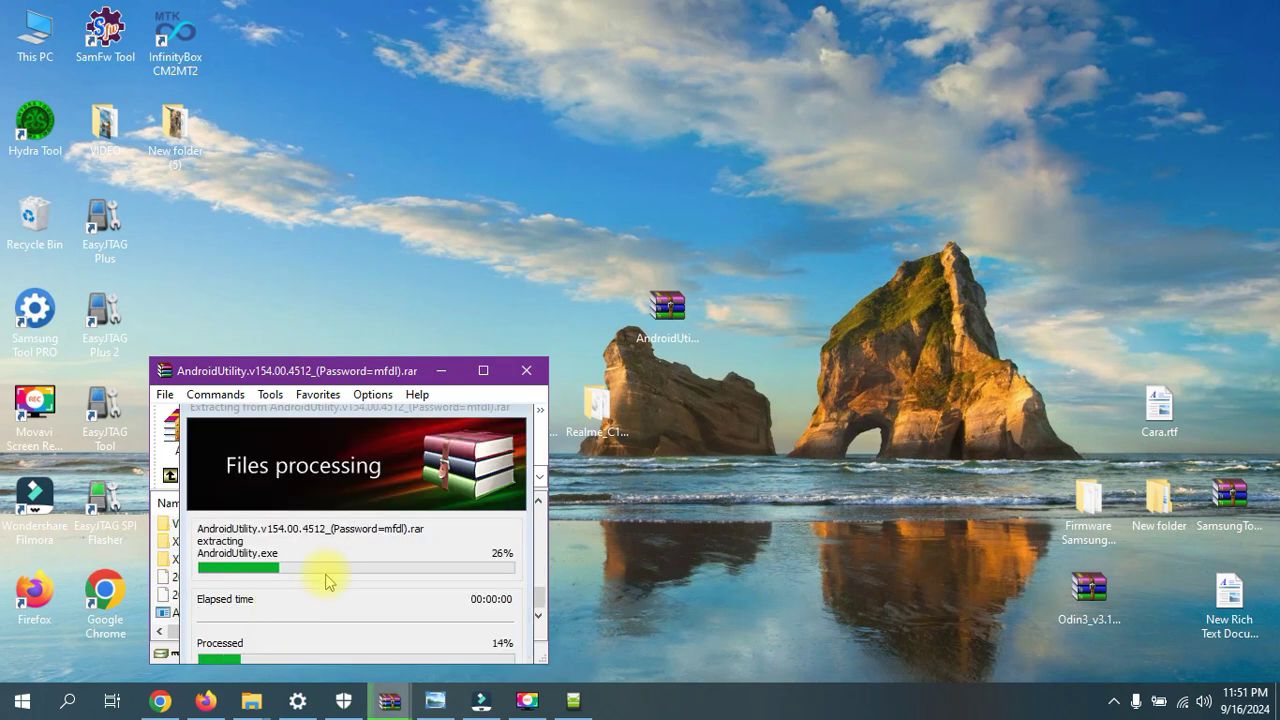
{"action": "left_click", "coordinate": [448, 370]}
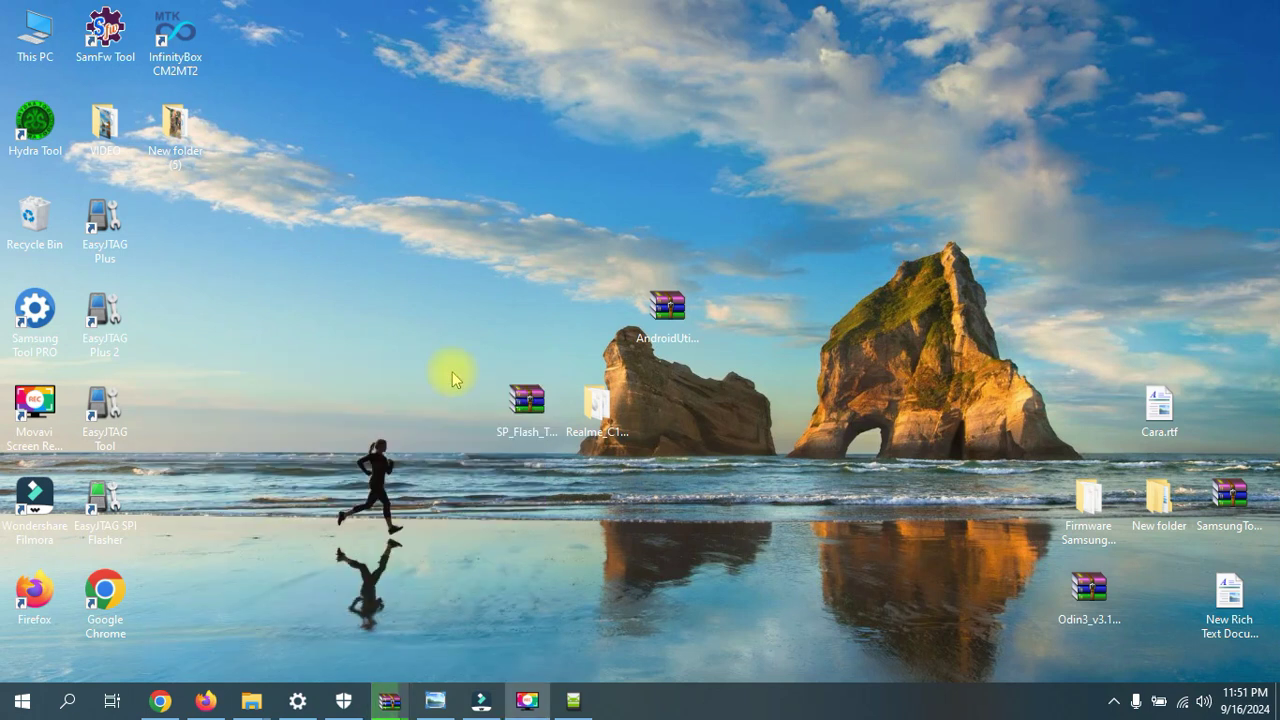
{"action": "right_click", "coordinate": [459, 178]}
{"action": "left_click", "coordinate": [498, 231]}
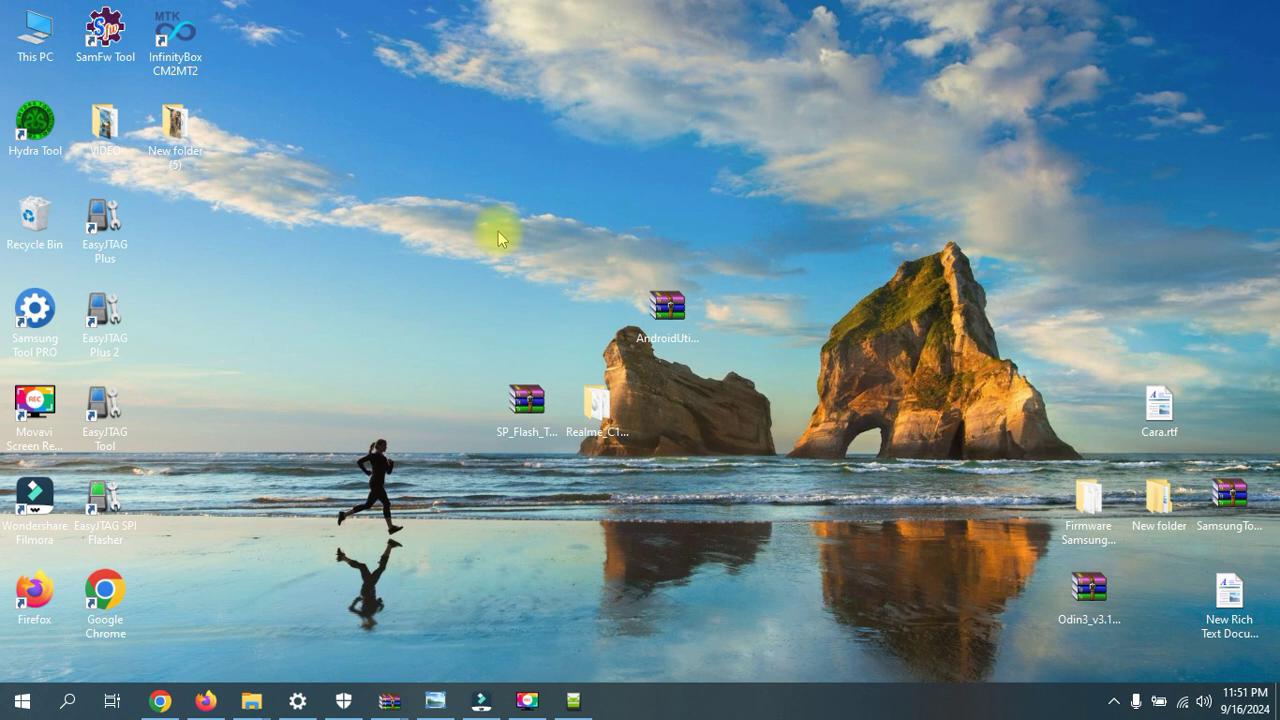
{"action": "right_click", "coordinate": [498, 231]}
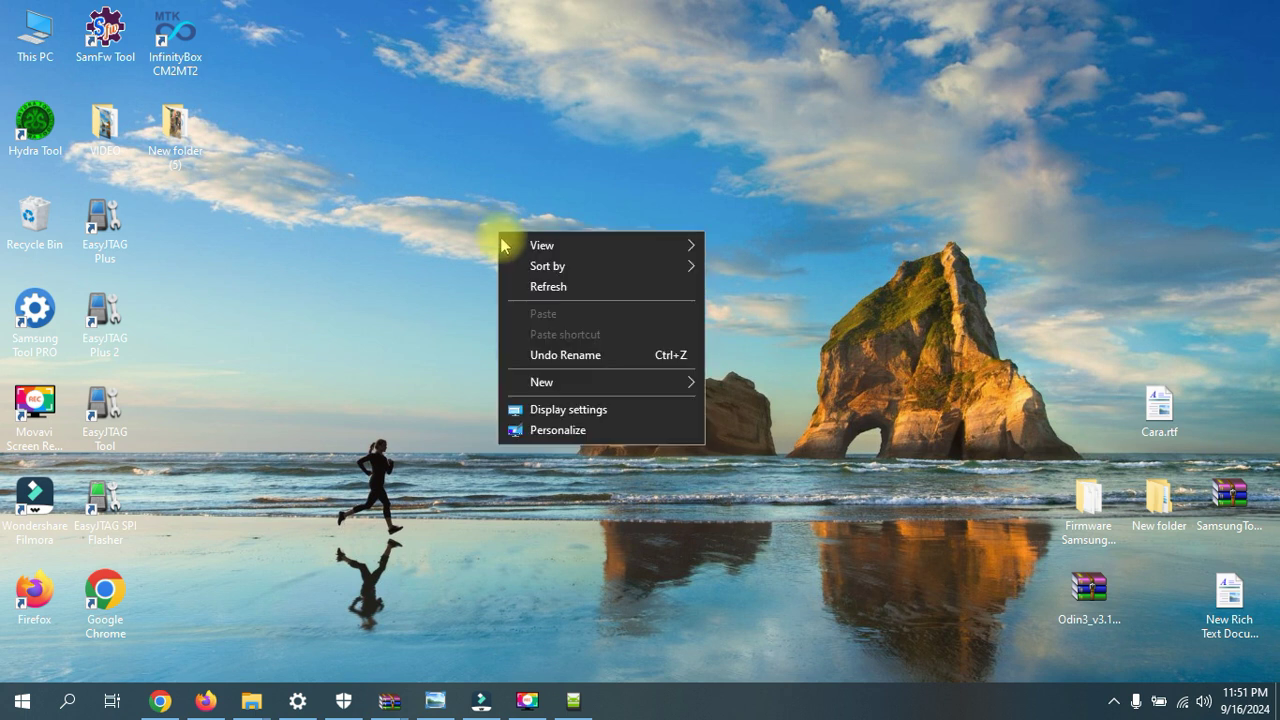
{"action": "left_click", "coordinate": [543, 287]}
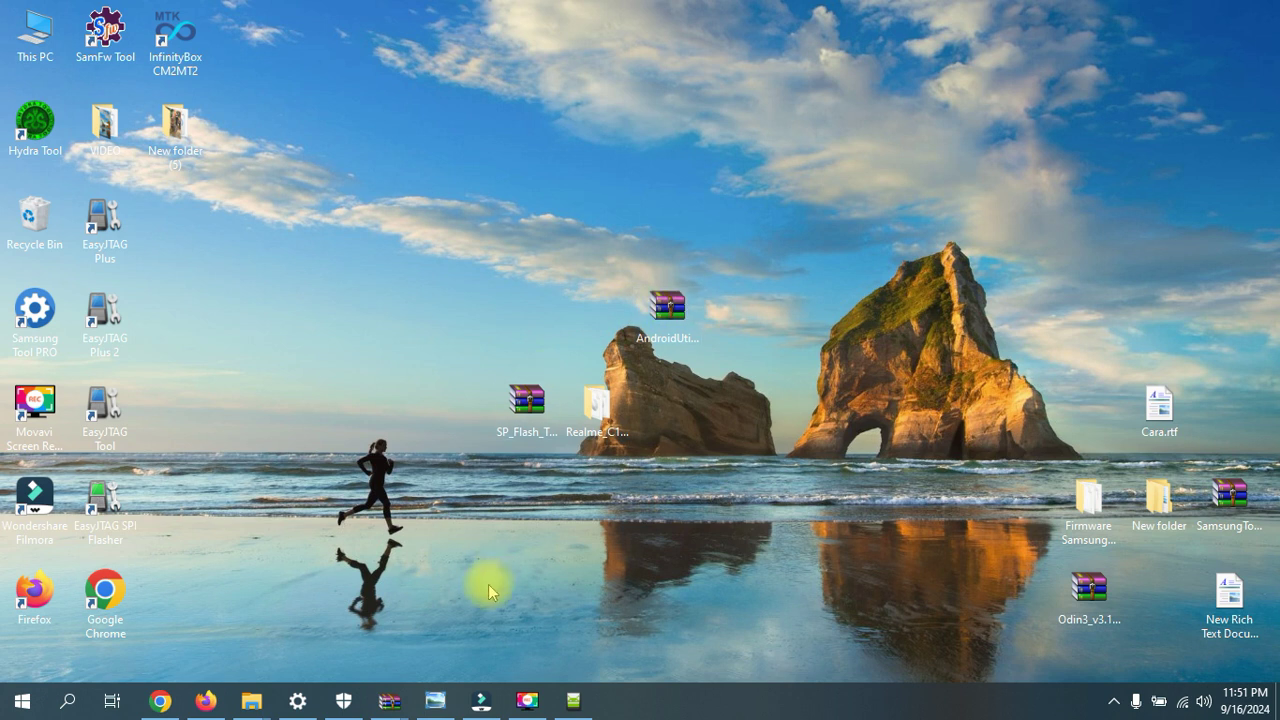
Switch to Smart Phone Flash Tool and load DA_6765_6785_6768_6873_6885_6853.bin from drive E: as the download agent
{"action": "left_click", "coordinate": [570, 702]}
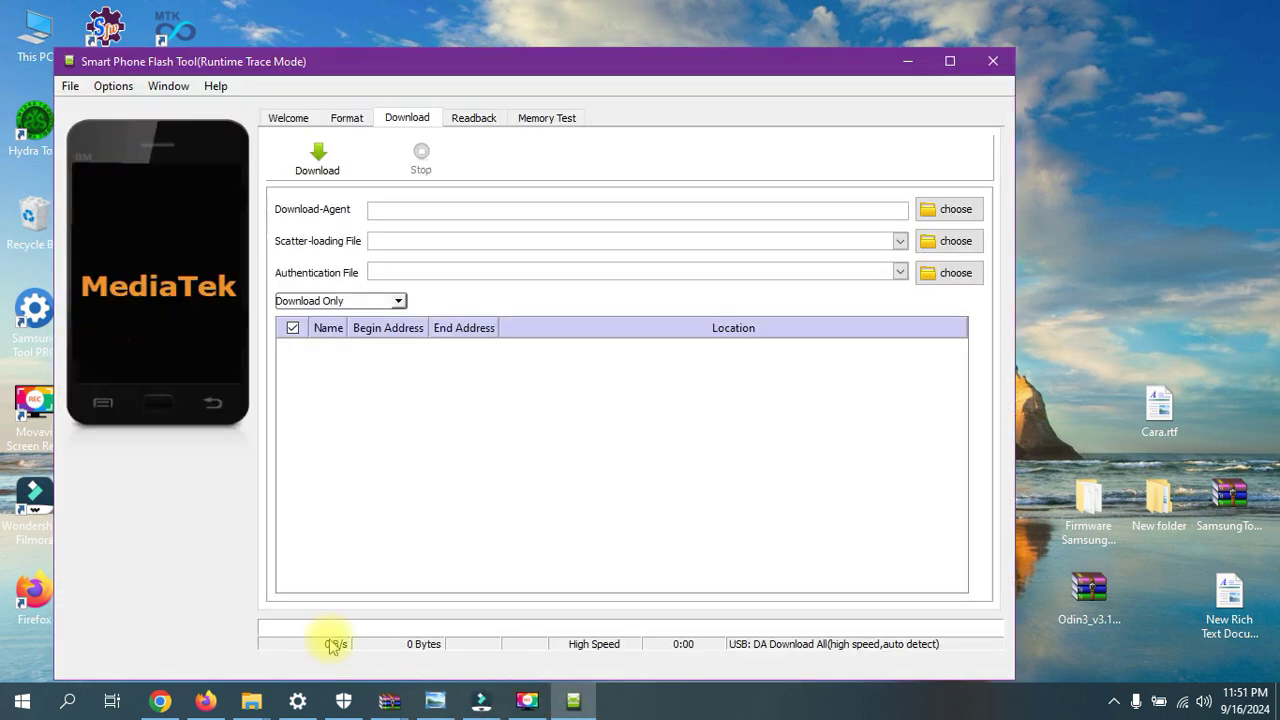
{"action": "left_click", "coordinate": [955, 210]}
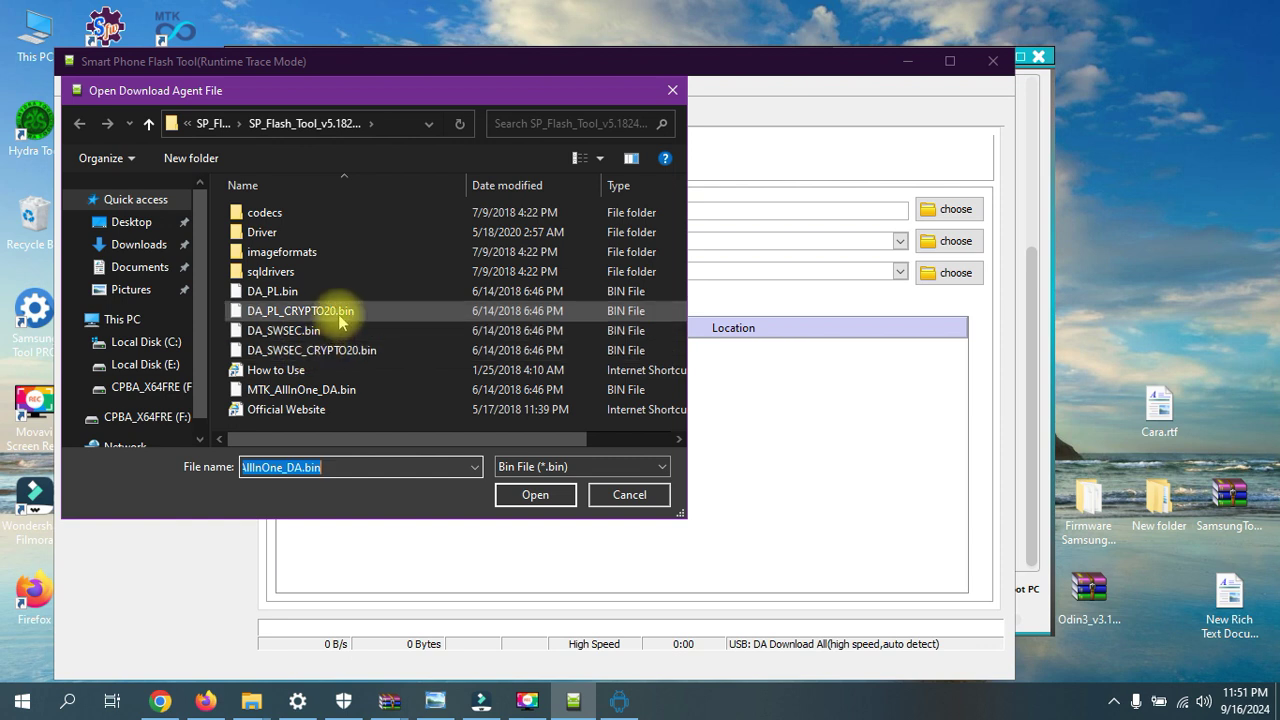
{"action": "left_click", "coordinate": [334, 314]}
{"action": "left_click", "coordinate": [315, 392]}
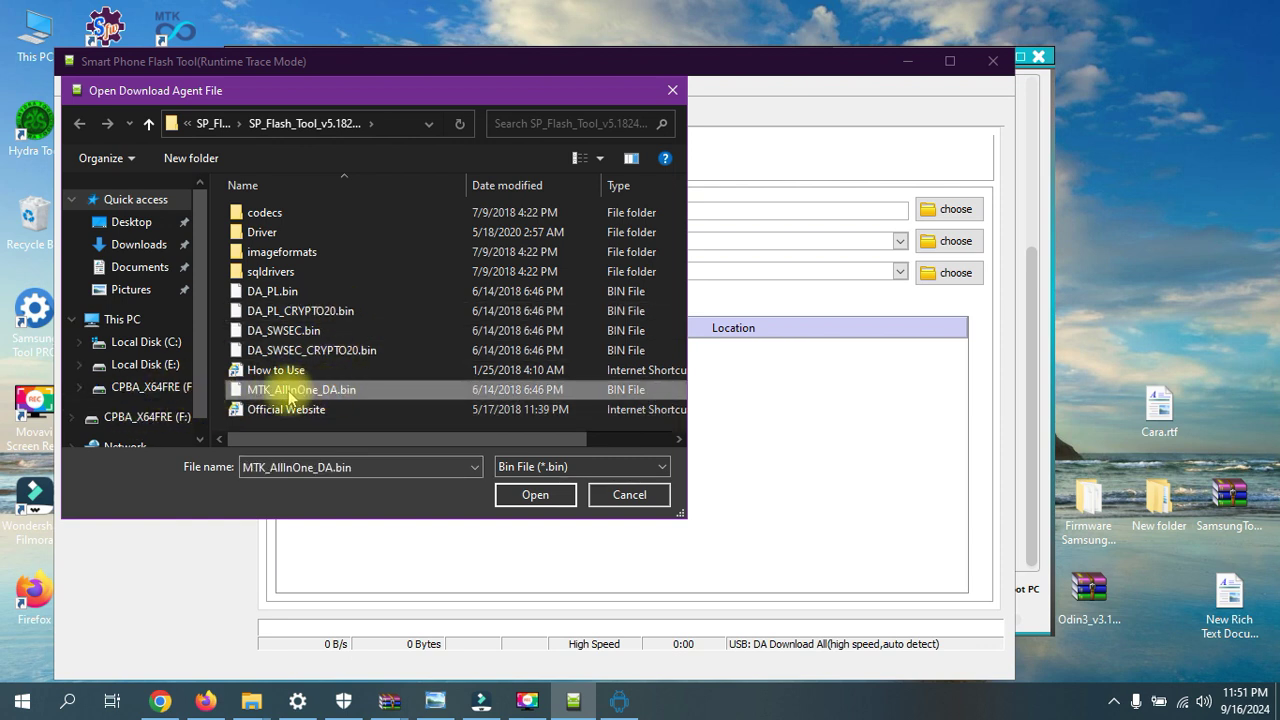
{"action": "left_click", "coordinate": [170, 368]}
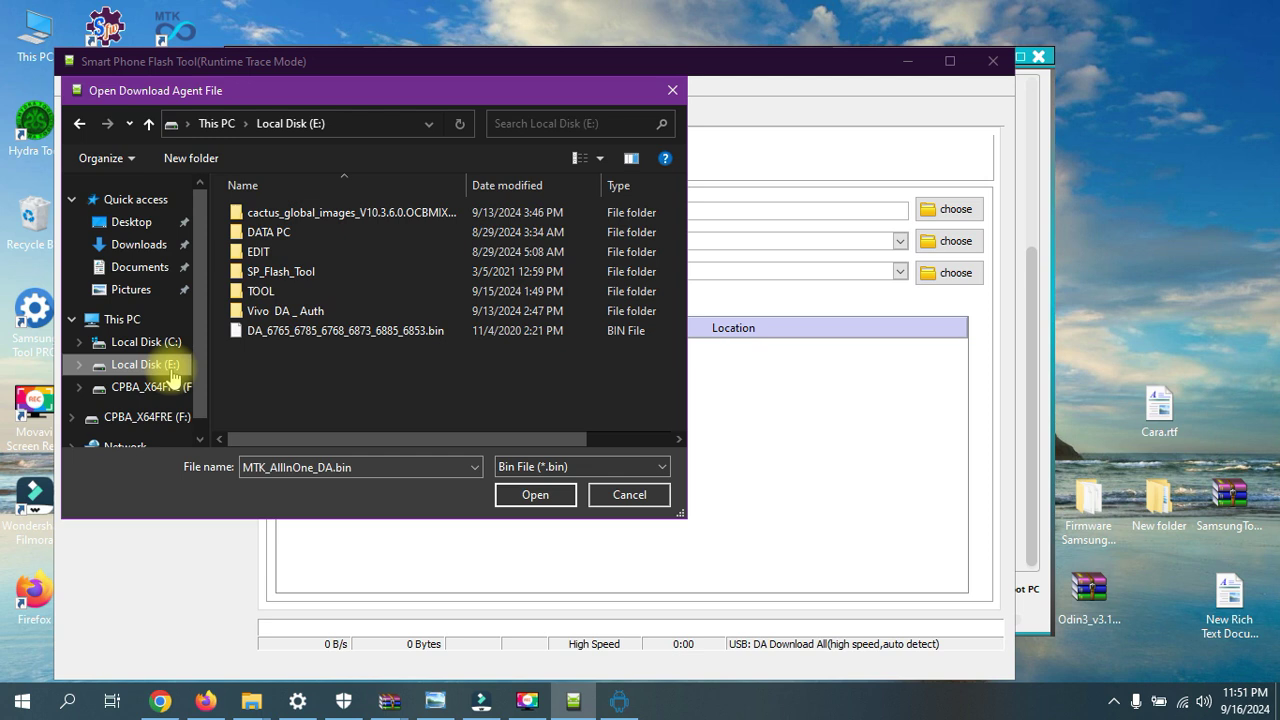
{"action": "double_click", "coordinate": [306, 330]}
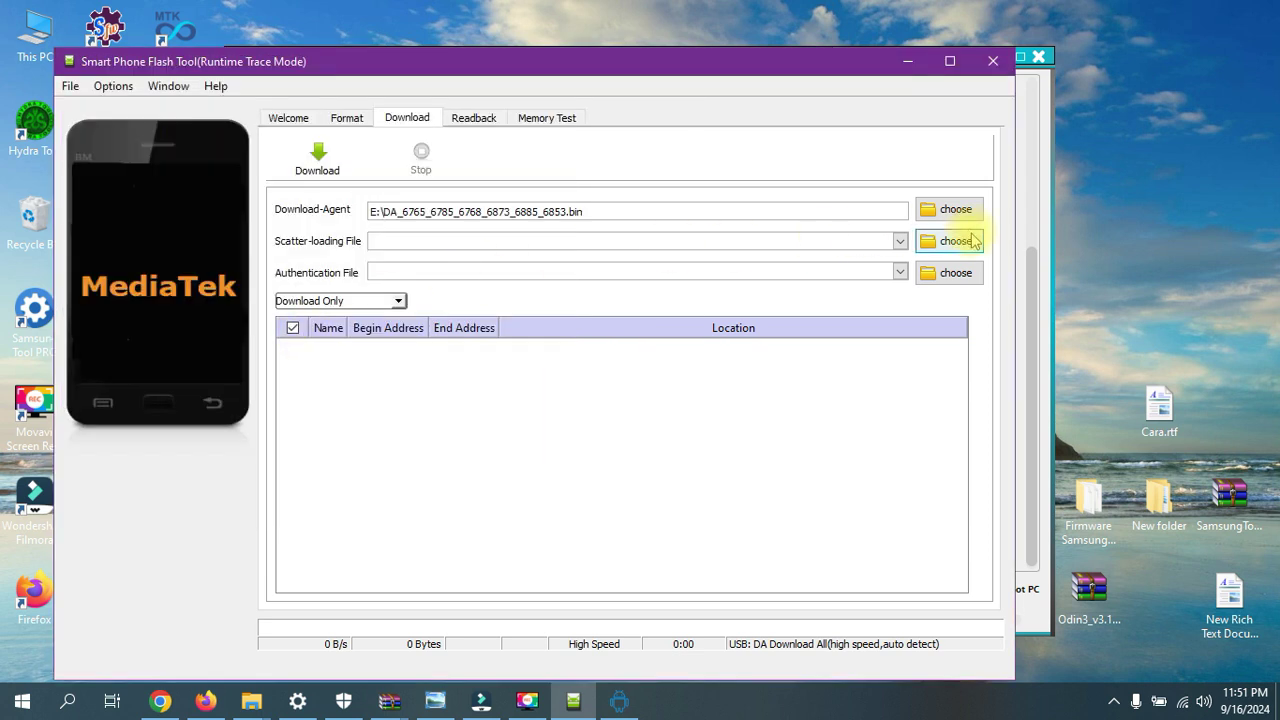
Load MT6765_Android_scatter.txt from the desktop folder Realme_C15_RMX2195_PU_11_A.19_201102 as the scatter file and switch to Android Utility PRO
{"action": "left_click", "coordinate": [935, 242]}
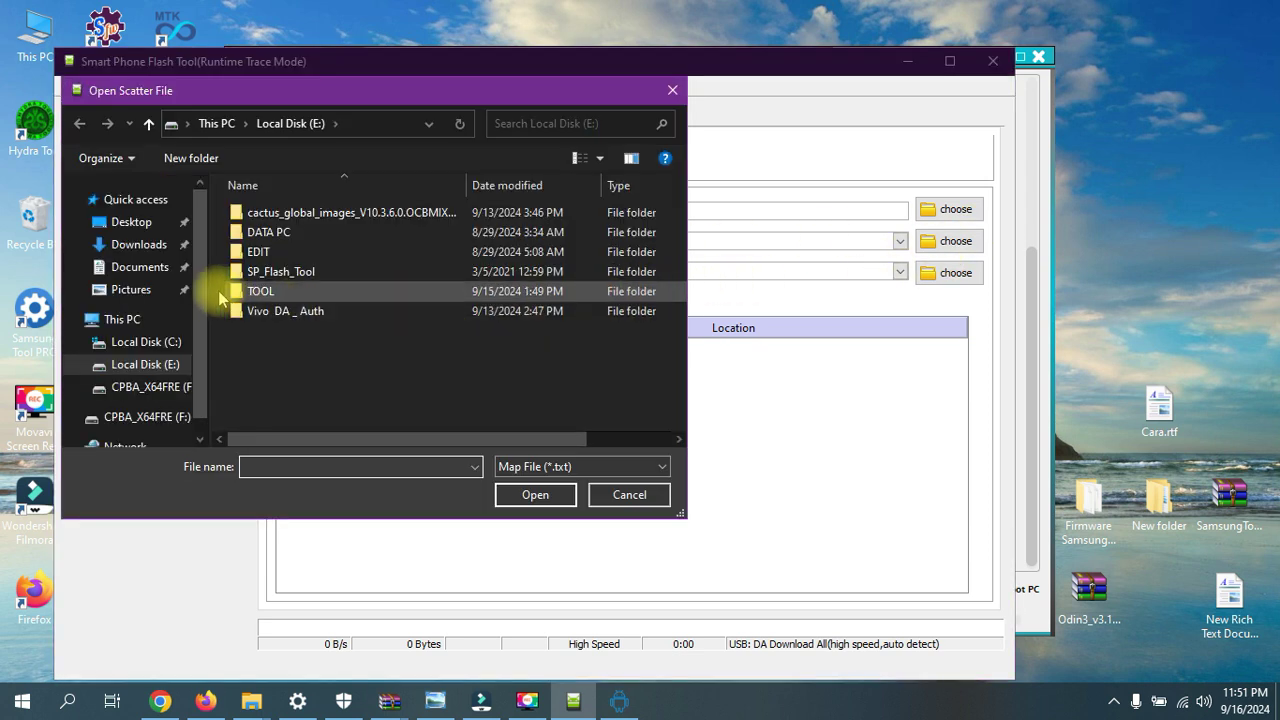
{"action": "left_click", "coordinate": [135, 224]}
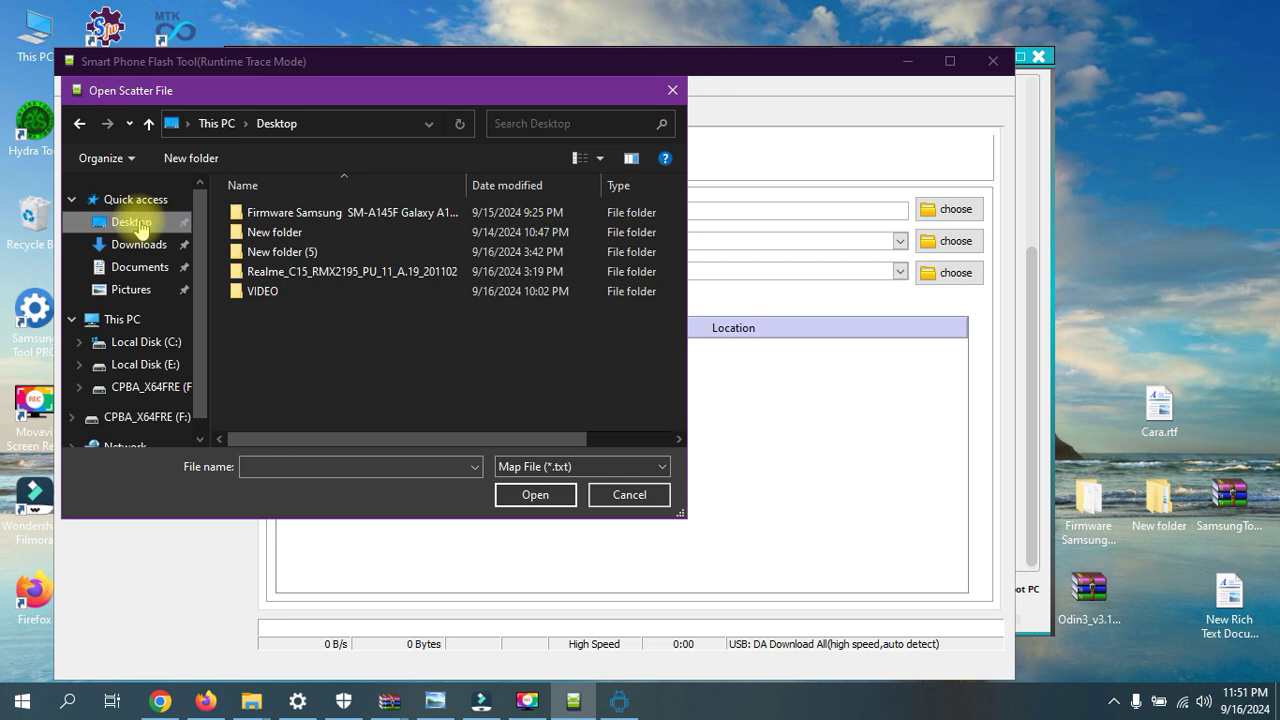
{"action": "double_click", "coordinate": [345, 271]}
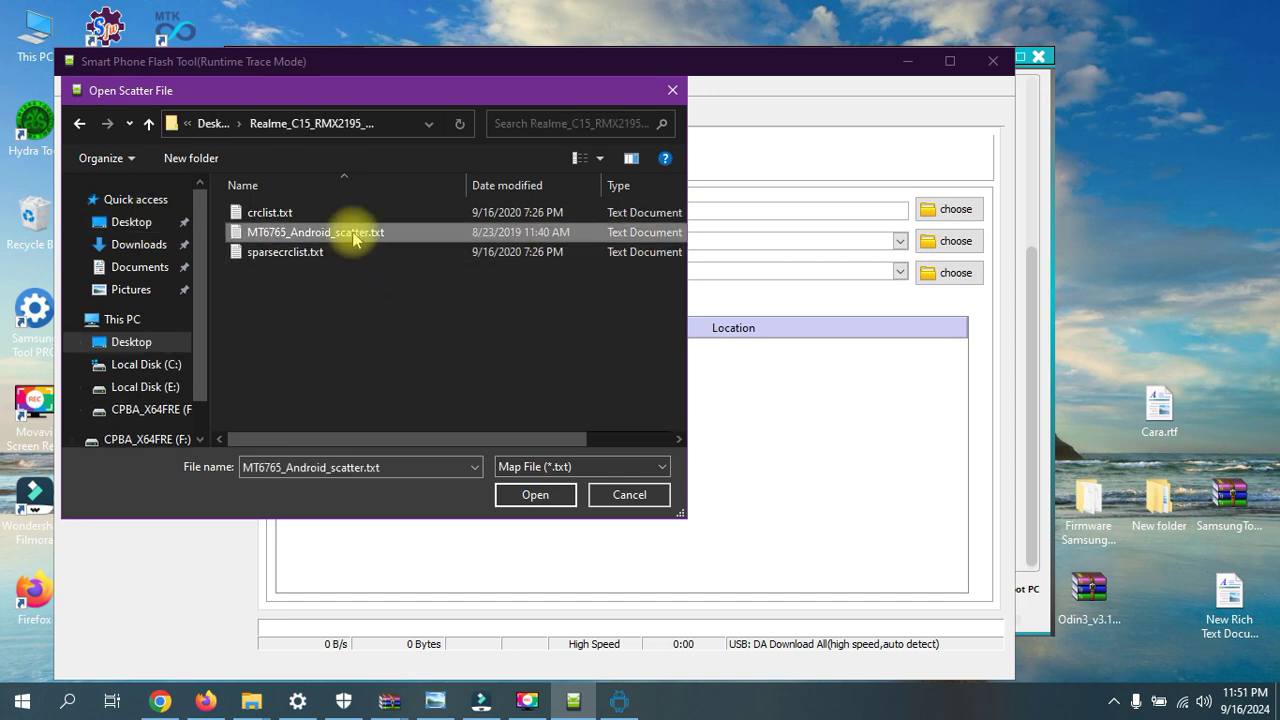
{"action": "double_click", "coordinate": [357, 232]}
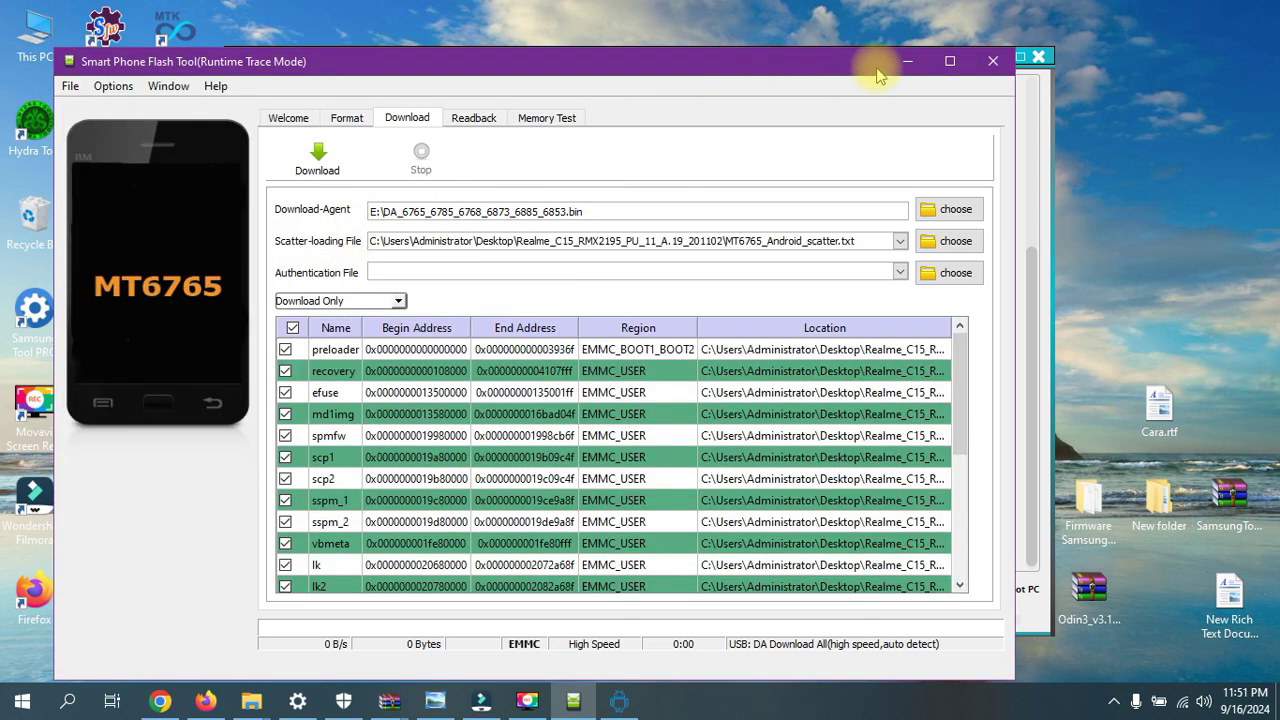
{"action": "left_click", "coordinate": [907, 61]}
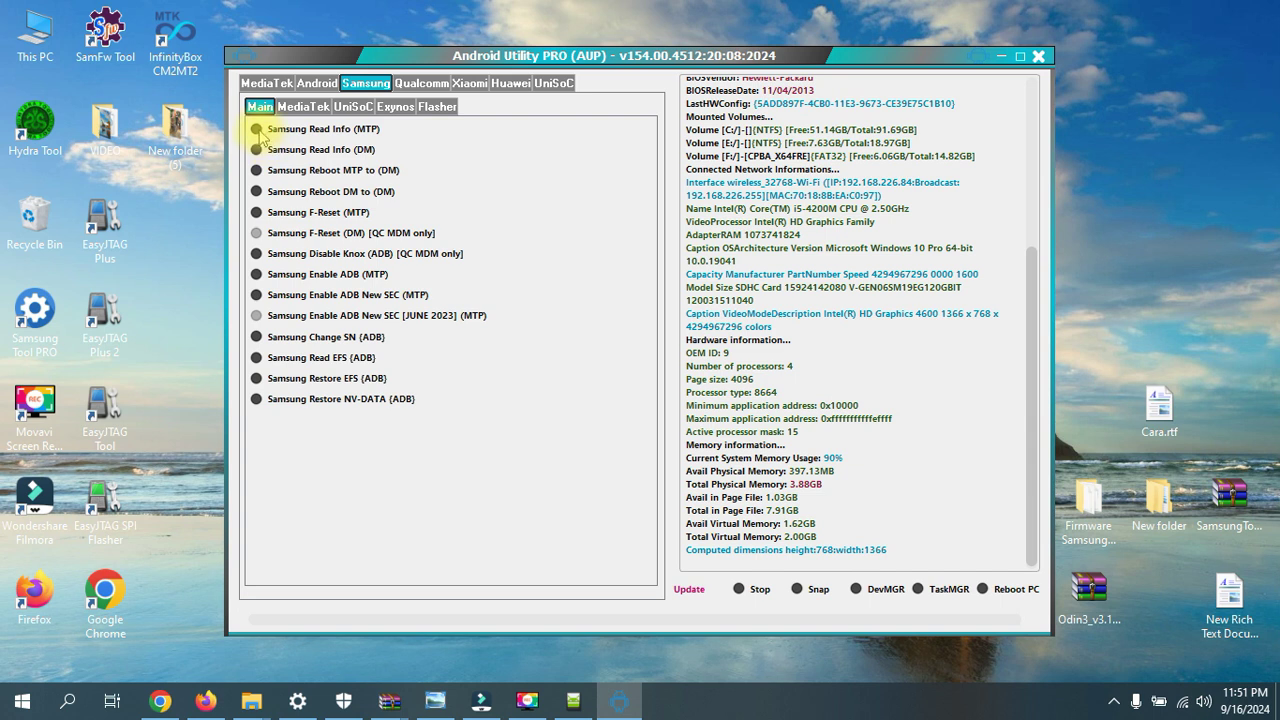
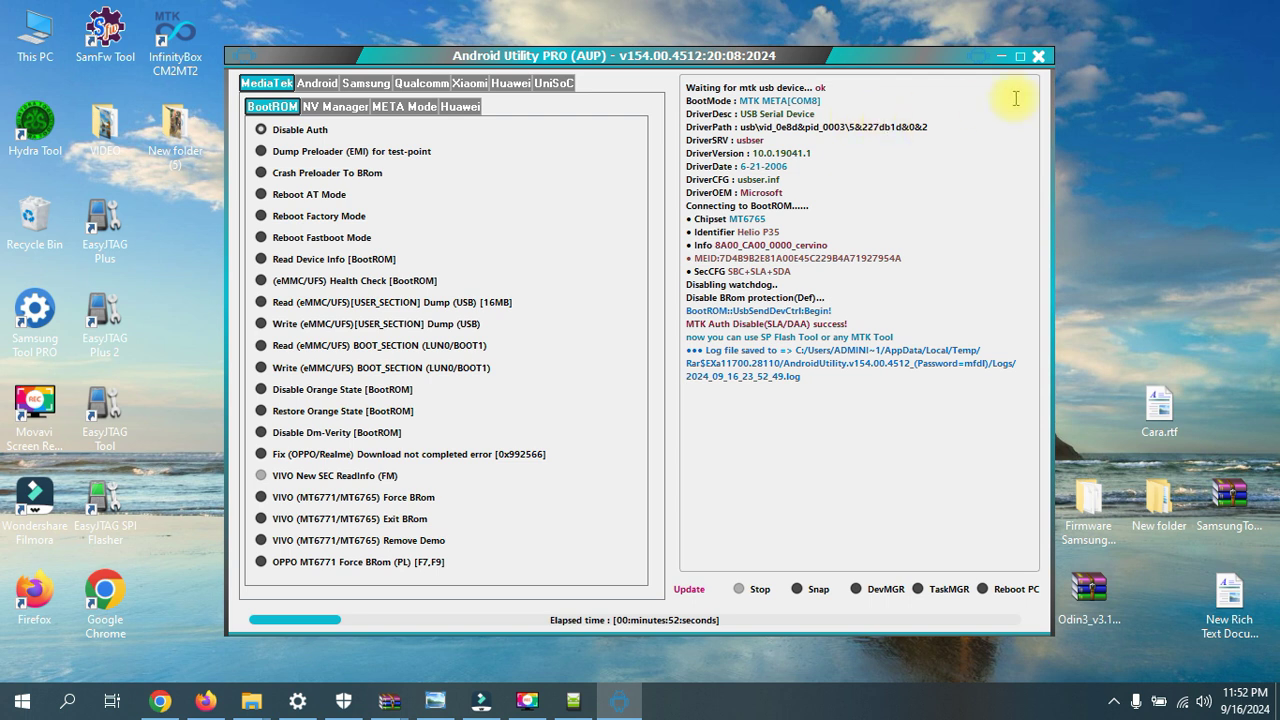
{"action": "right_click", "coordinate": [1161, 84]}
{"action": "left_click", "coordinate": [1165, 135]}
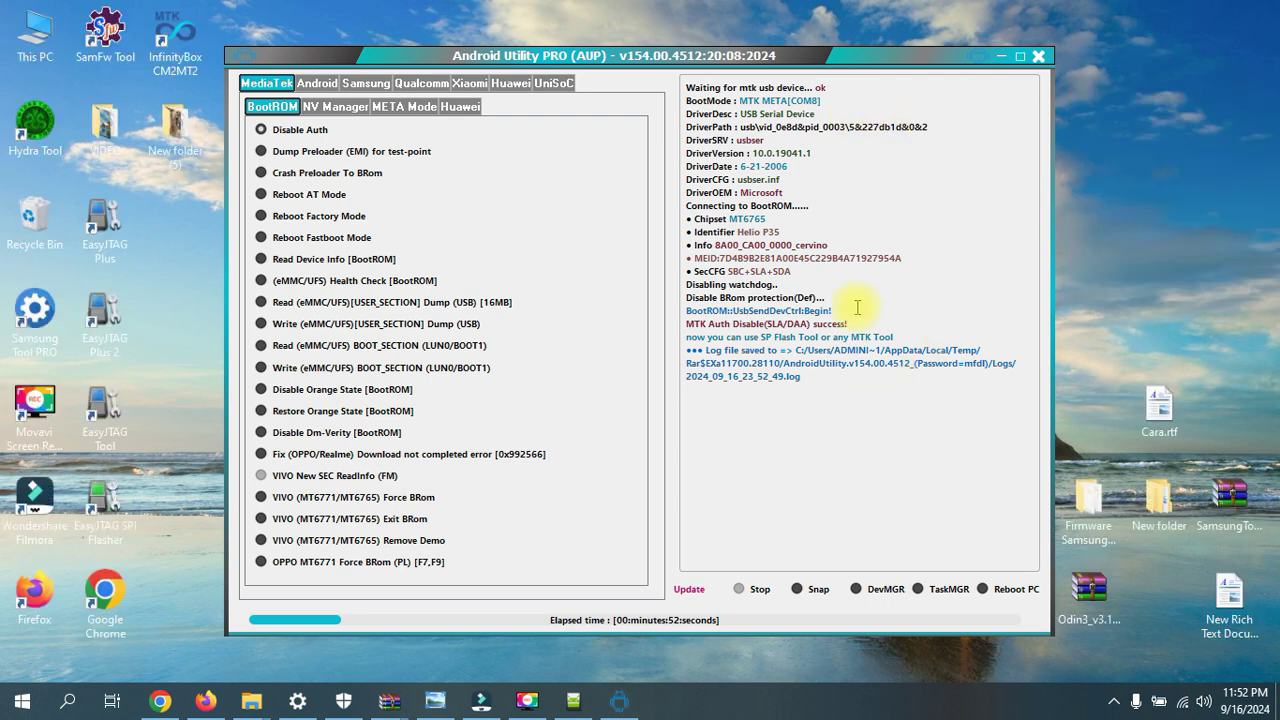
Return to Smart Phone Flash Tool and start flashing the firmware in Download Only mode
{"action": "left_click", "coordinate": [1001, 56]}
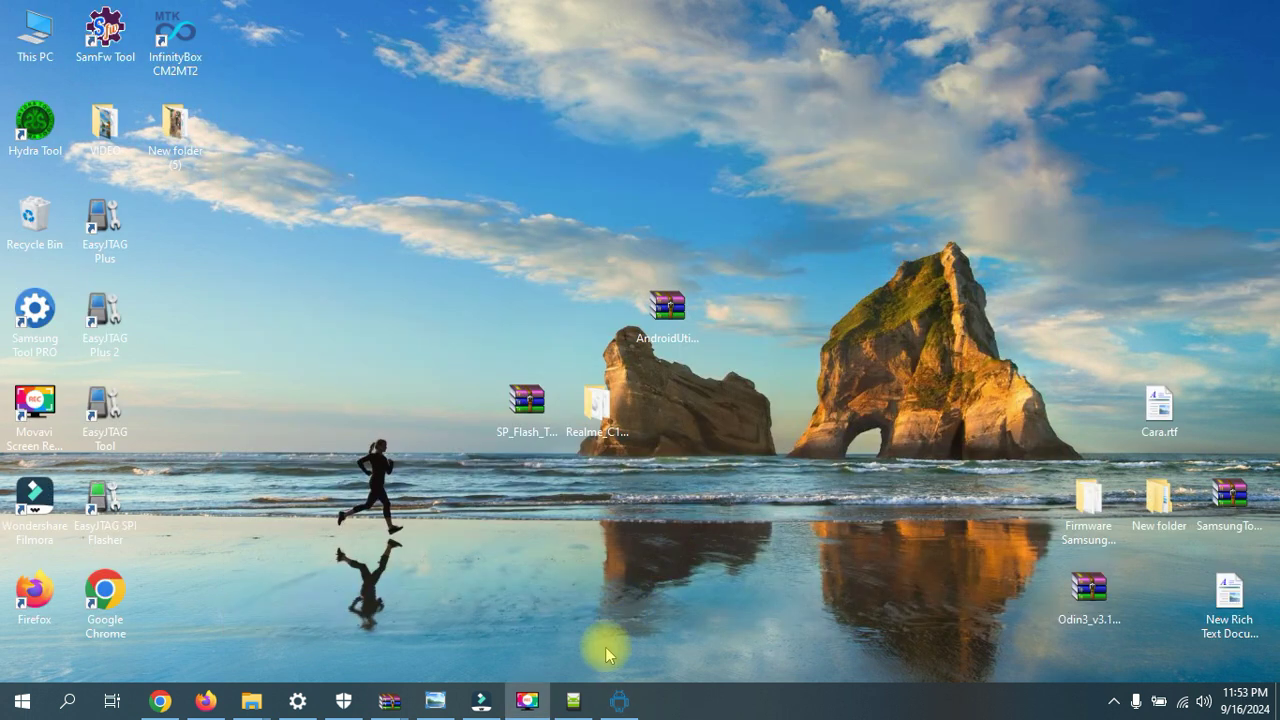
{"action": "left_click", "coordinate": [573, 700]}
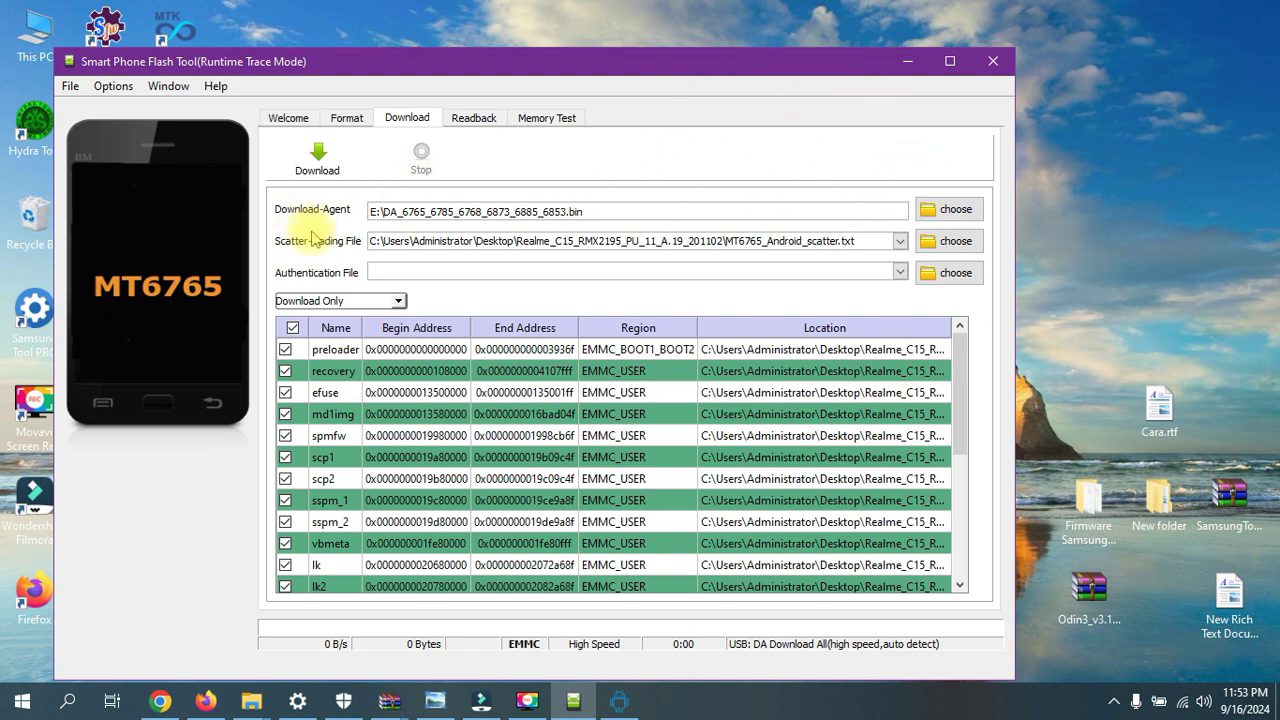
{"action": "left_click", "coordinate": [372, 300]}
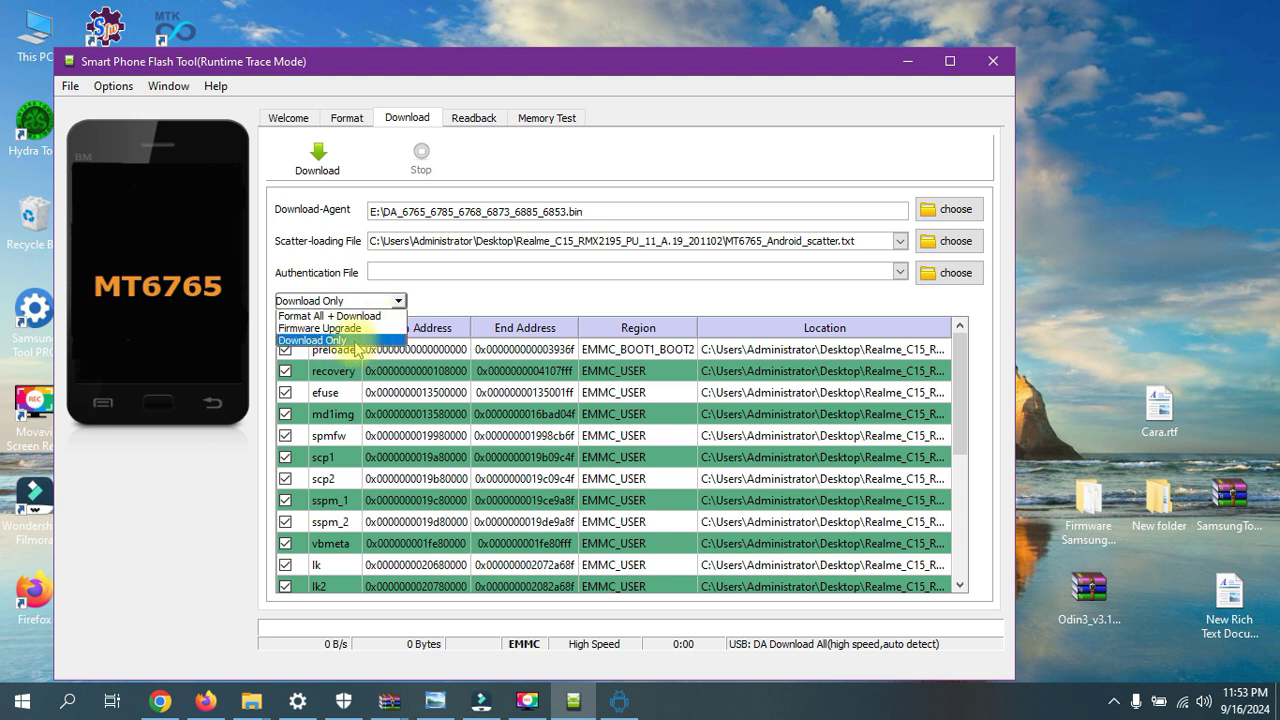
{"action": "left_click", "coordinate": [371, 341]}
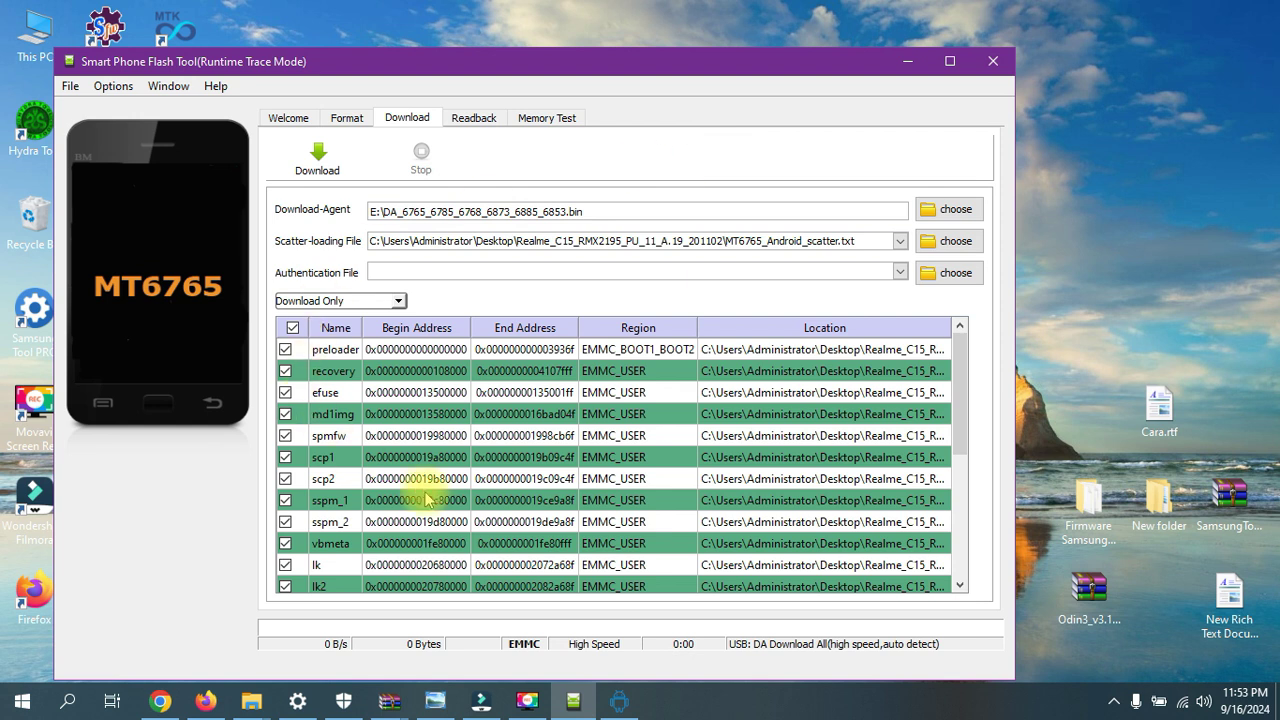
{"action": "left_click", "coordinate": [308, 172]}
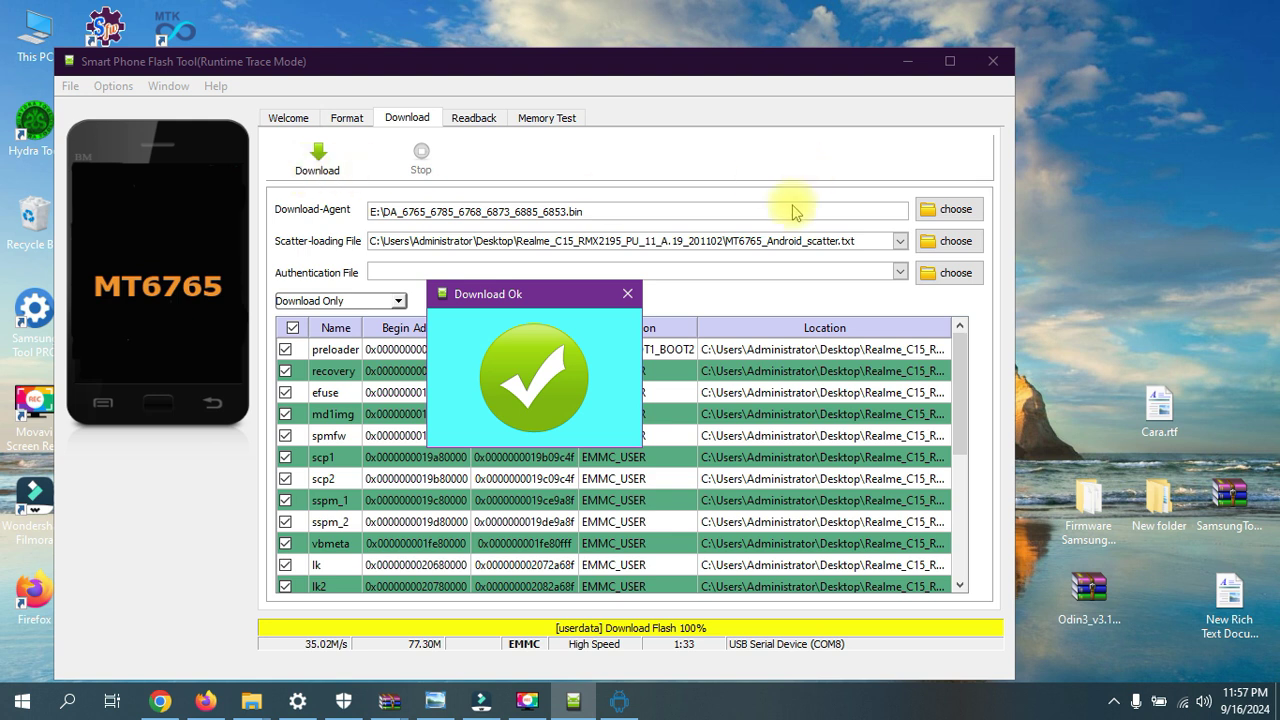
{"action": "right_click", "coordinate": [1068, 160]}
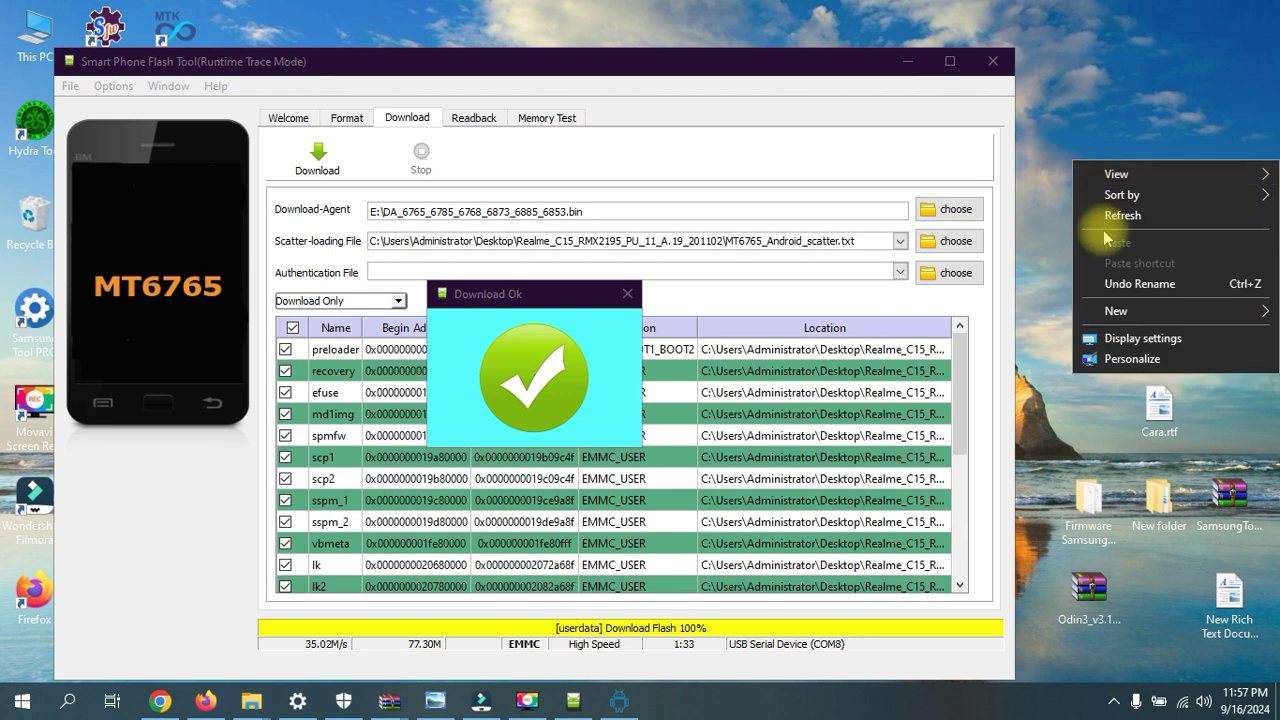
{"action": "left_click", "coordinate": [1109, 220]}
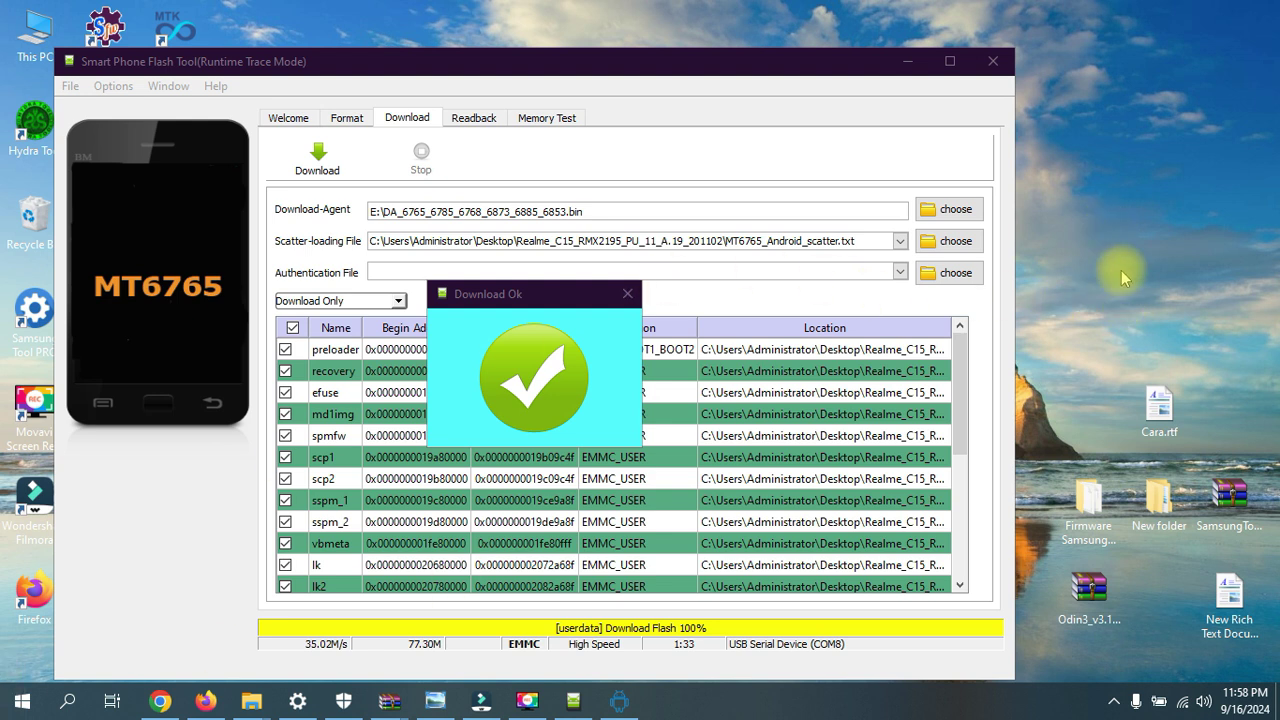
{"action": "right_click", "coordinate": [1121, 270]}
{"action": "left_click", "coordinate": [1125, 328]}
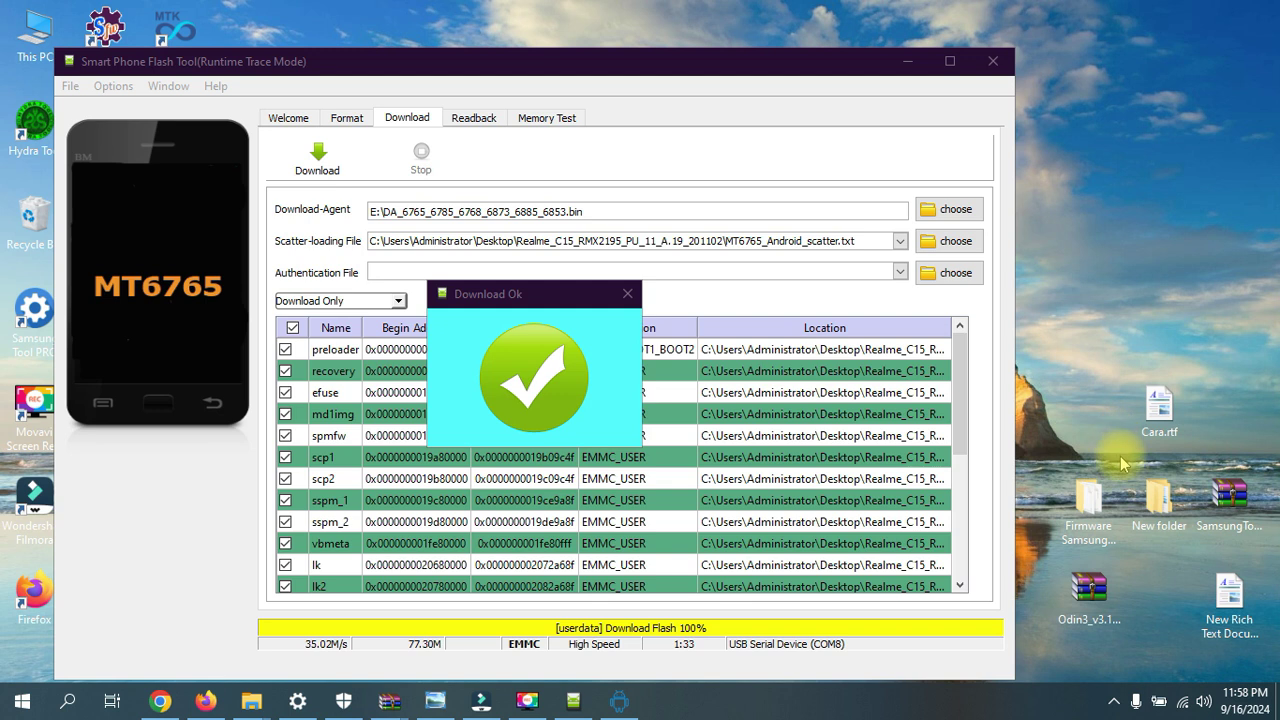
{"action": "right_click", "coordinate": [1054, 272]}
{"action": "left_click", "coordinate": [1090, 329]}
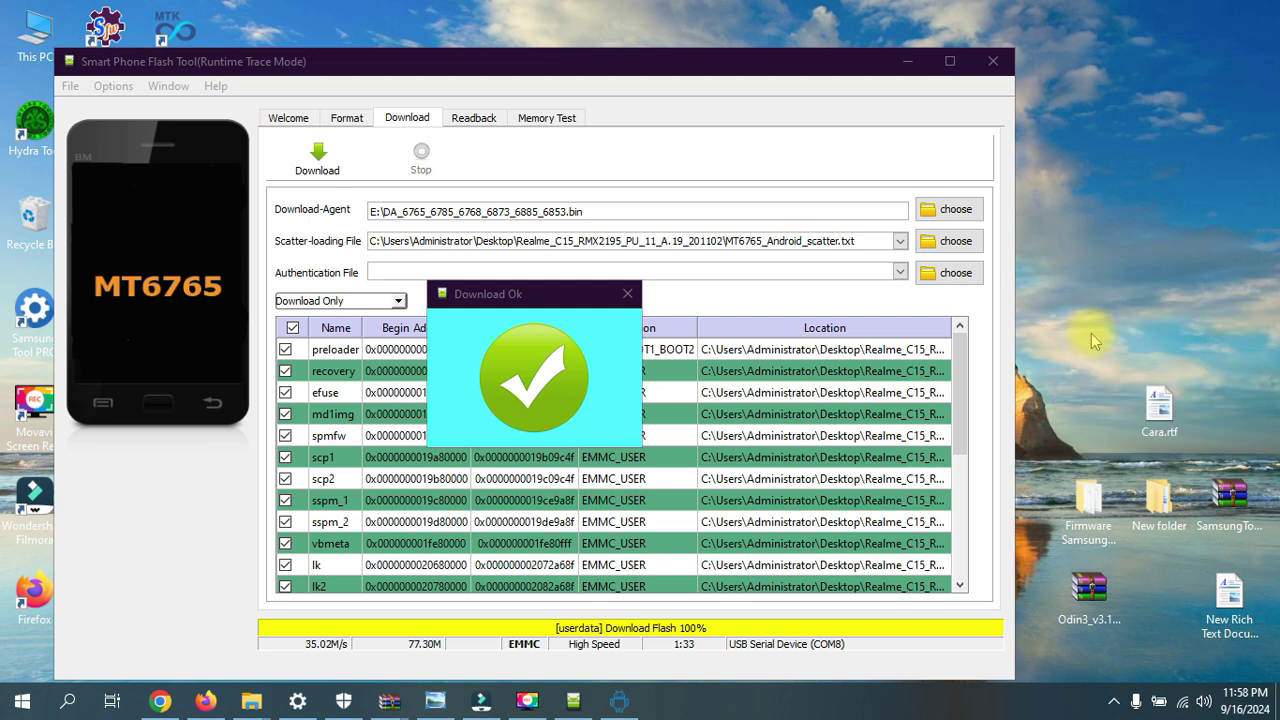